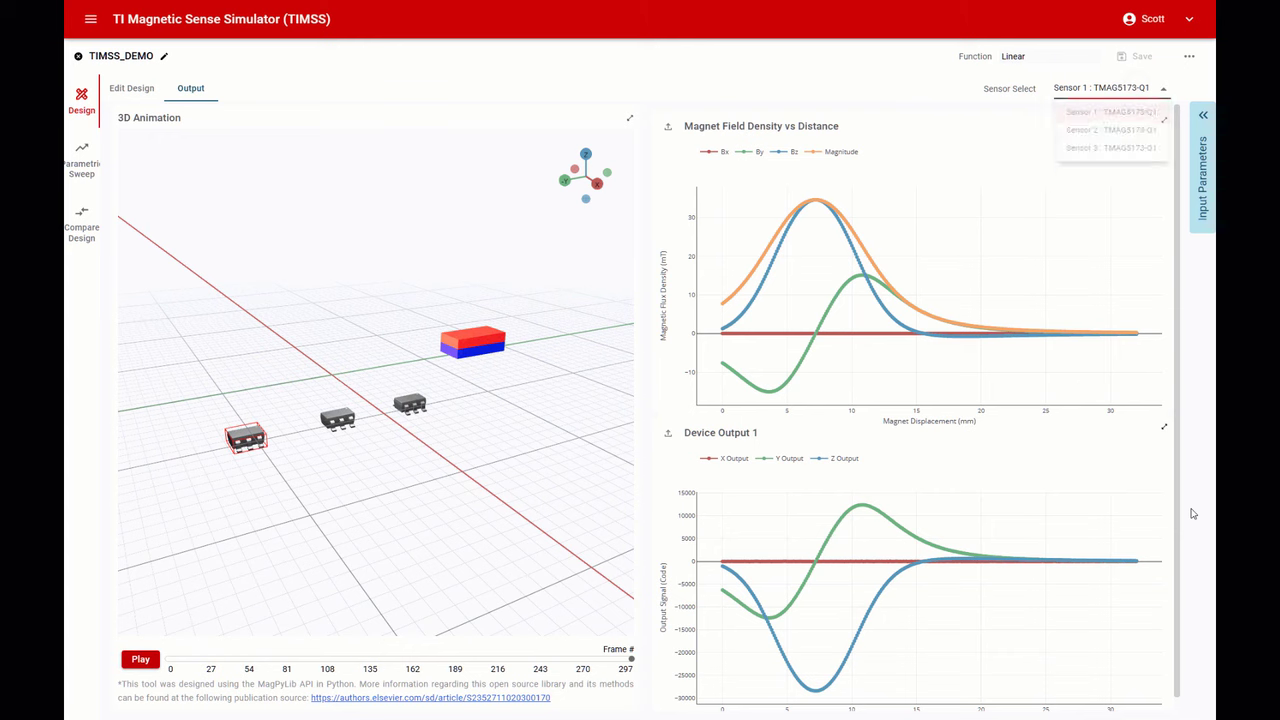
- Switch the output plots to sensor 2 and then to sensor 3
{"action": "key", "text": "Down"}
{"action": "key", "text": "Return"}
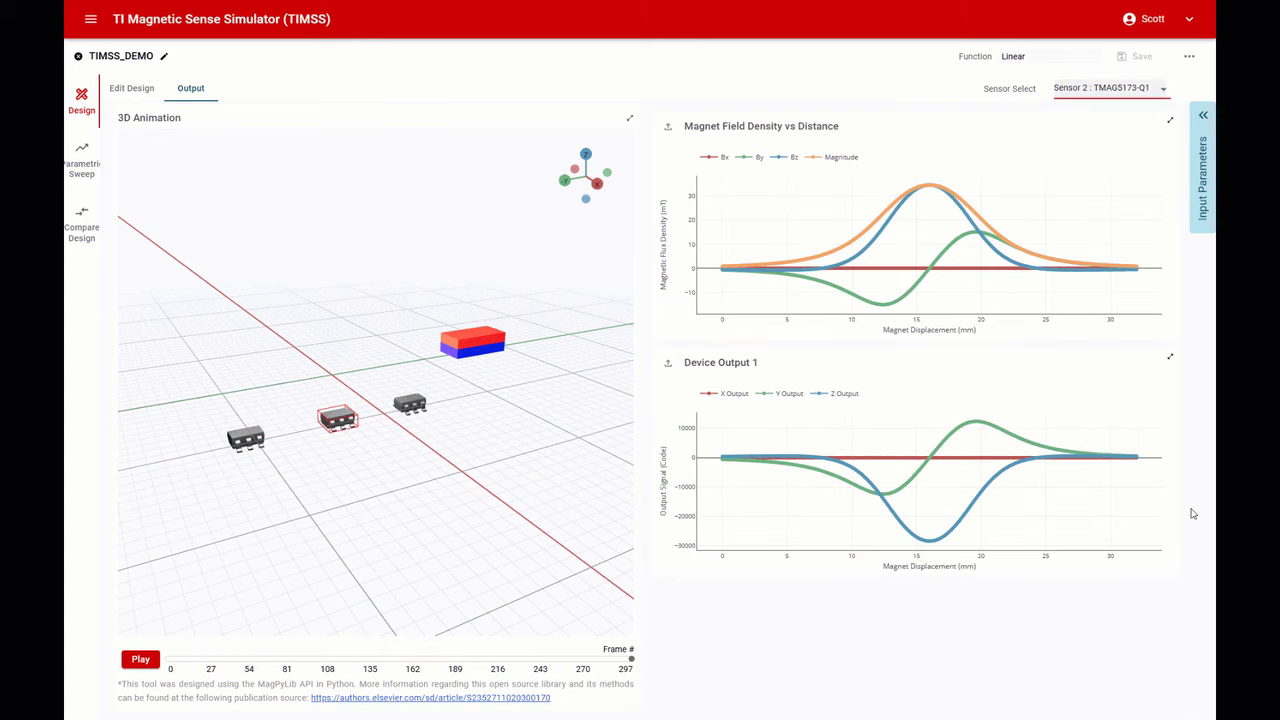
{"action": "key", "text": "Down"}
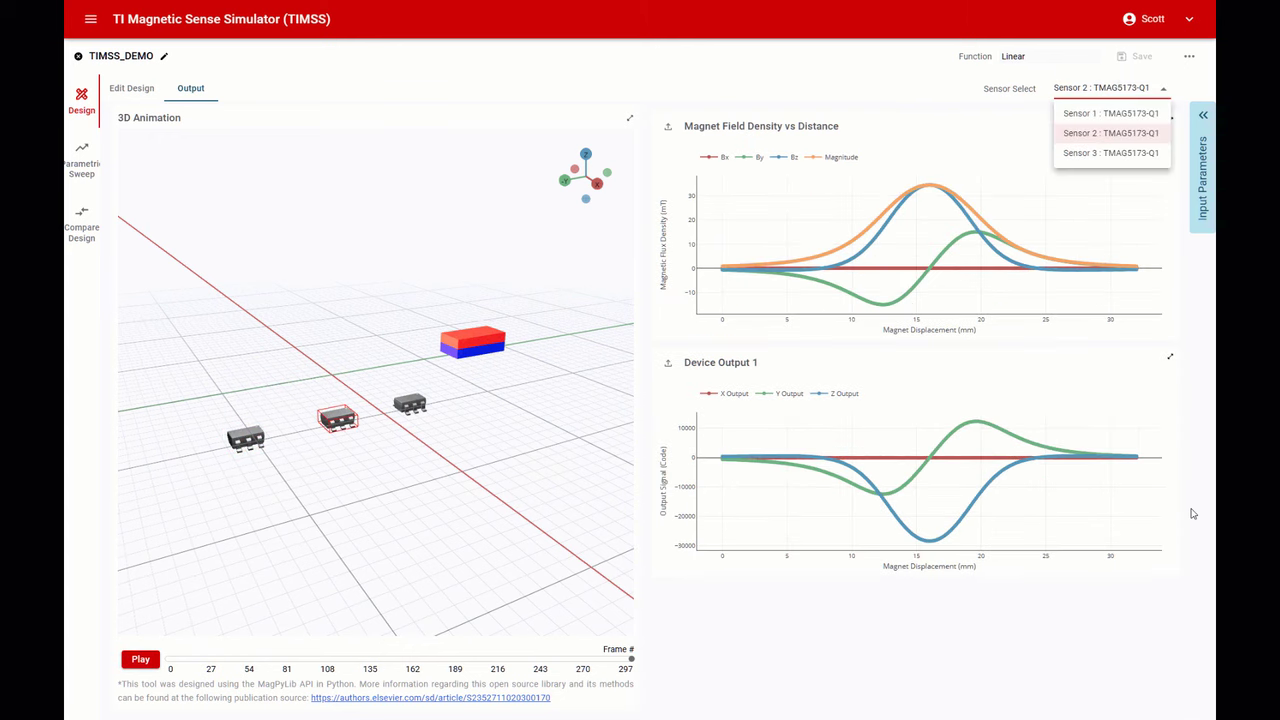
{"action": "key", "text": "Down"}
{"action": "key", "text": "Return"}
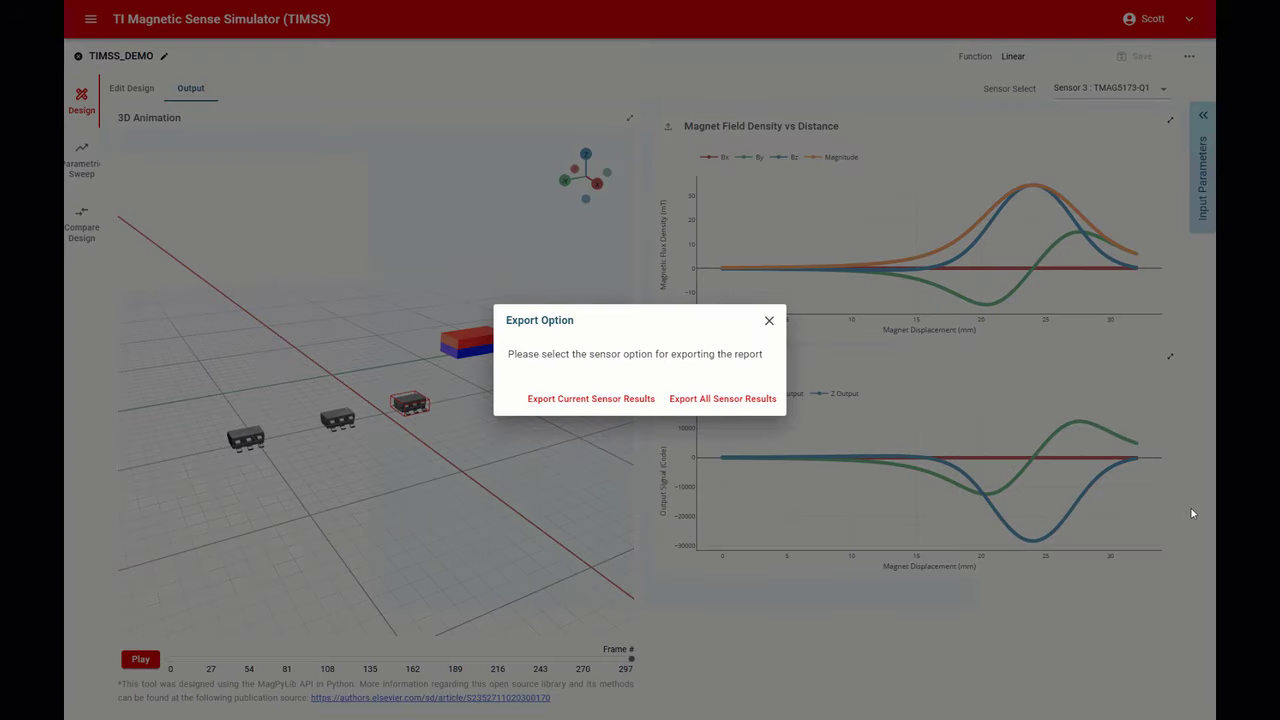
- Export the results of all sensors from the simulation
{"action": "key", "text": "Tab"}
{"action": "key", "text": "Return"}
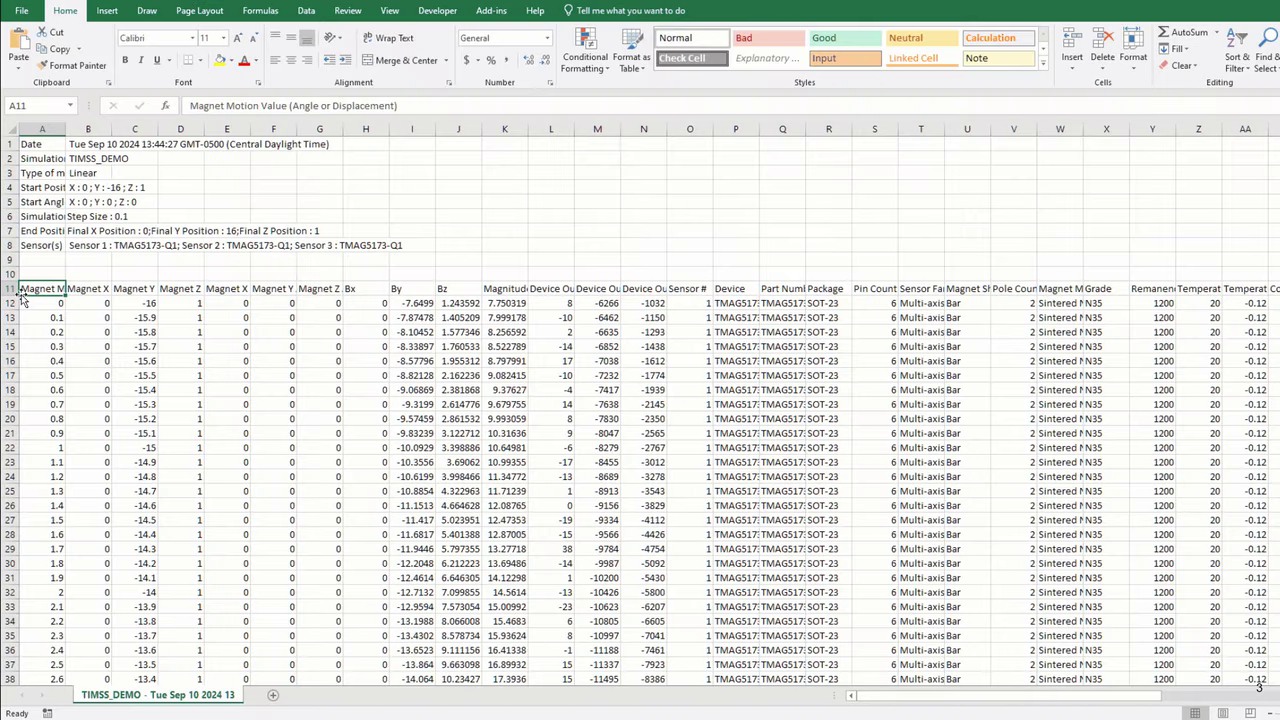
- Insert a scatter chart from the full By column and the Magnet Motion Value column of the exported data
{"action": "key", "text": "Right"}
{"action": "key", "text": "Right"}
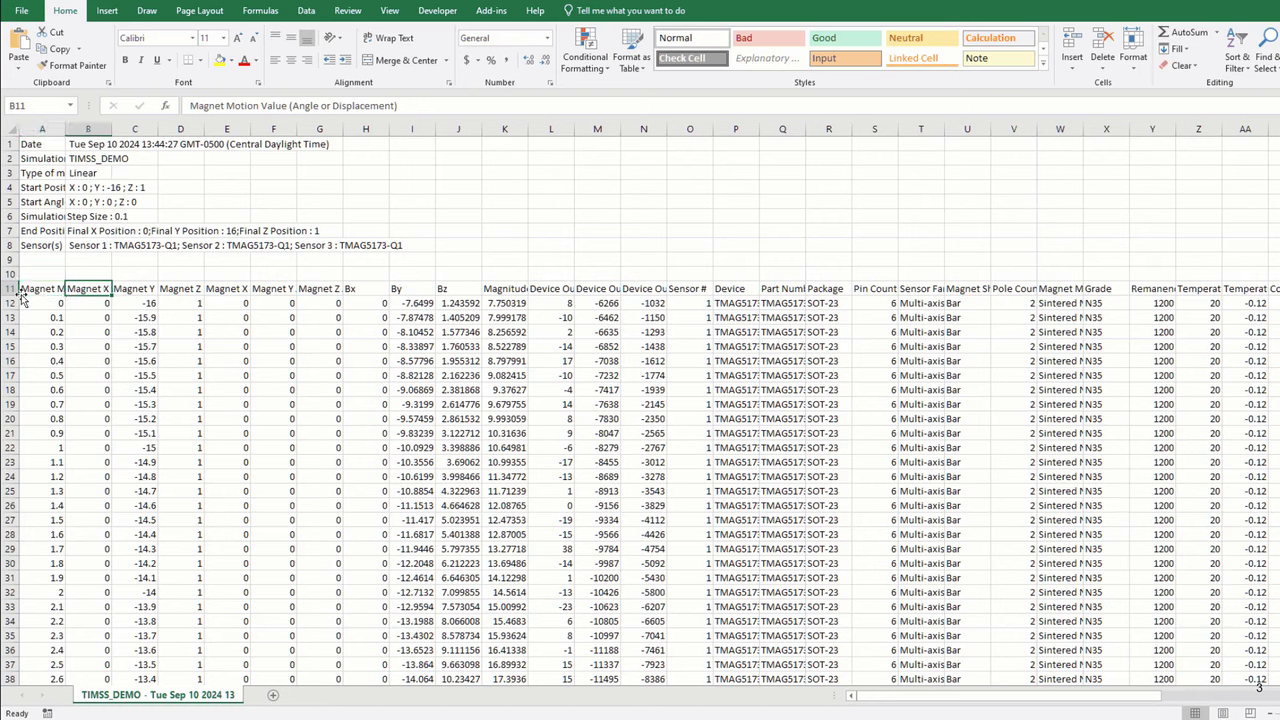
{"action": "key", "text": "Right"}
{"action": "key", "text": "Right"}
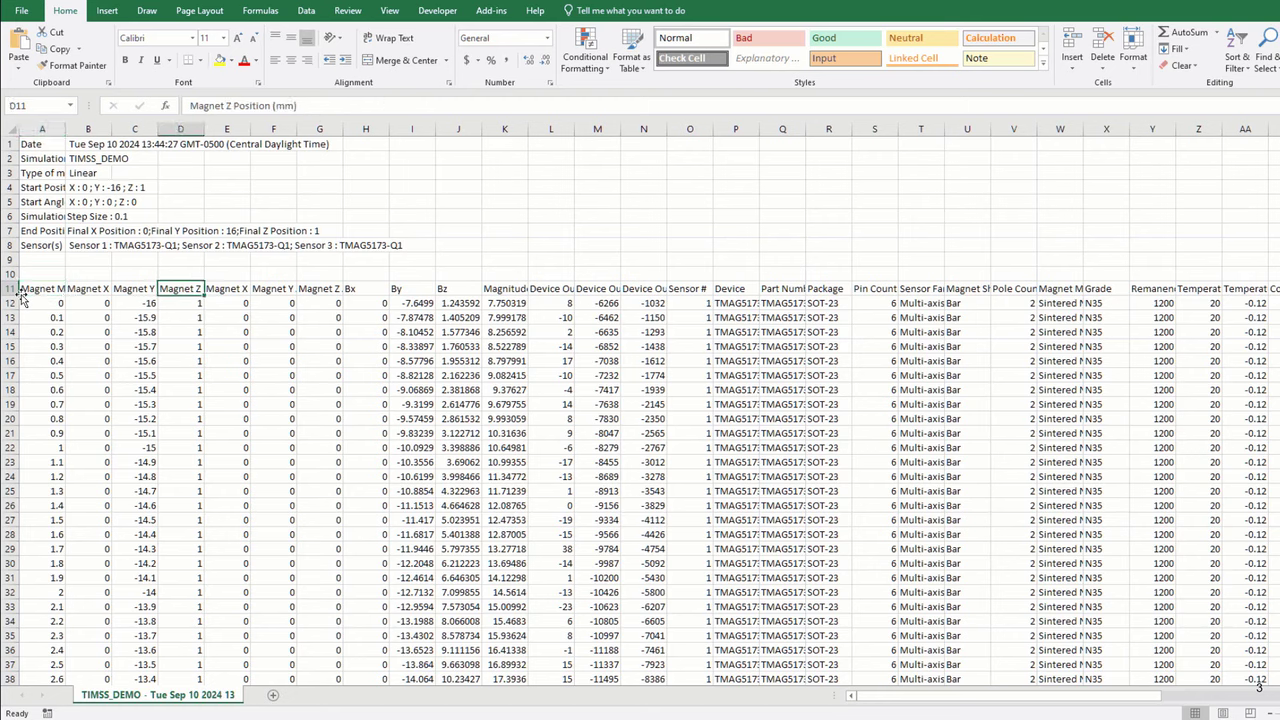
{"action": "key", "text": "Right"}
{"action": "key", "text": "Right"}
{"action": "key", "text": "Right"}
{"action": "key", "text": "Right"}
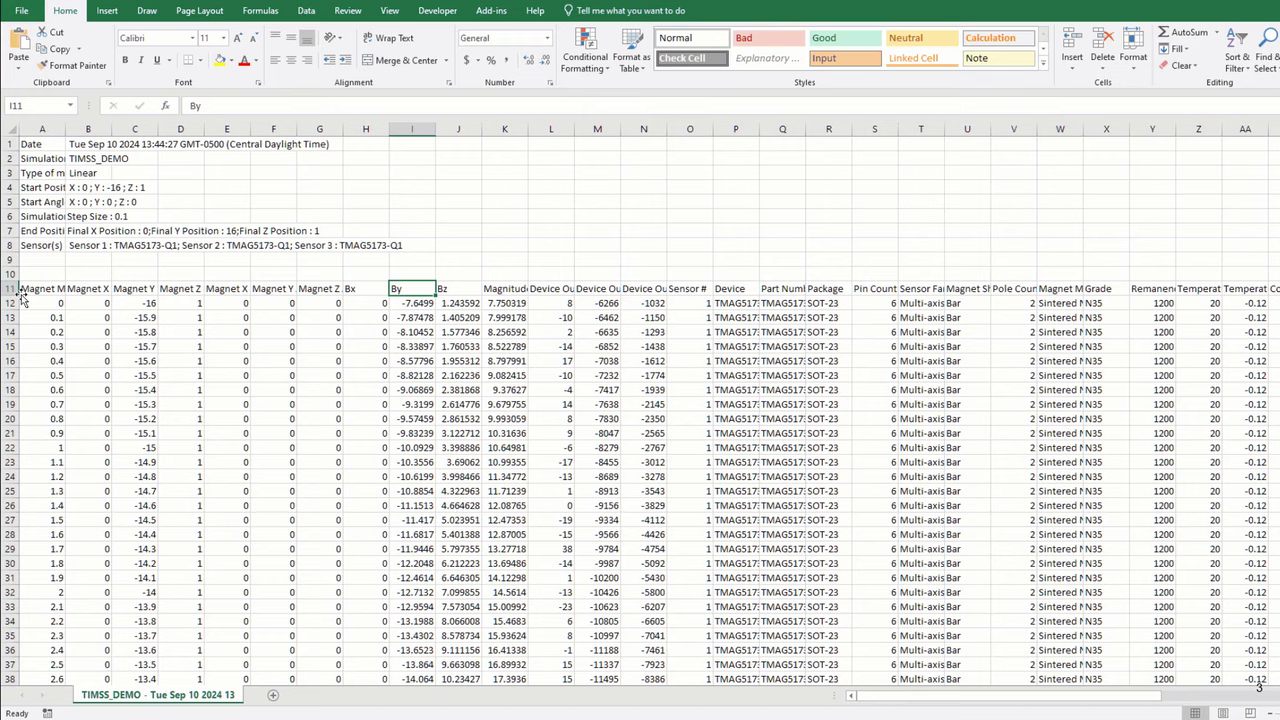
{"action": "key", "text": "ctrl+shift+Down"}
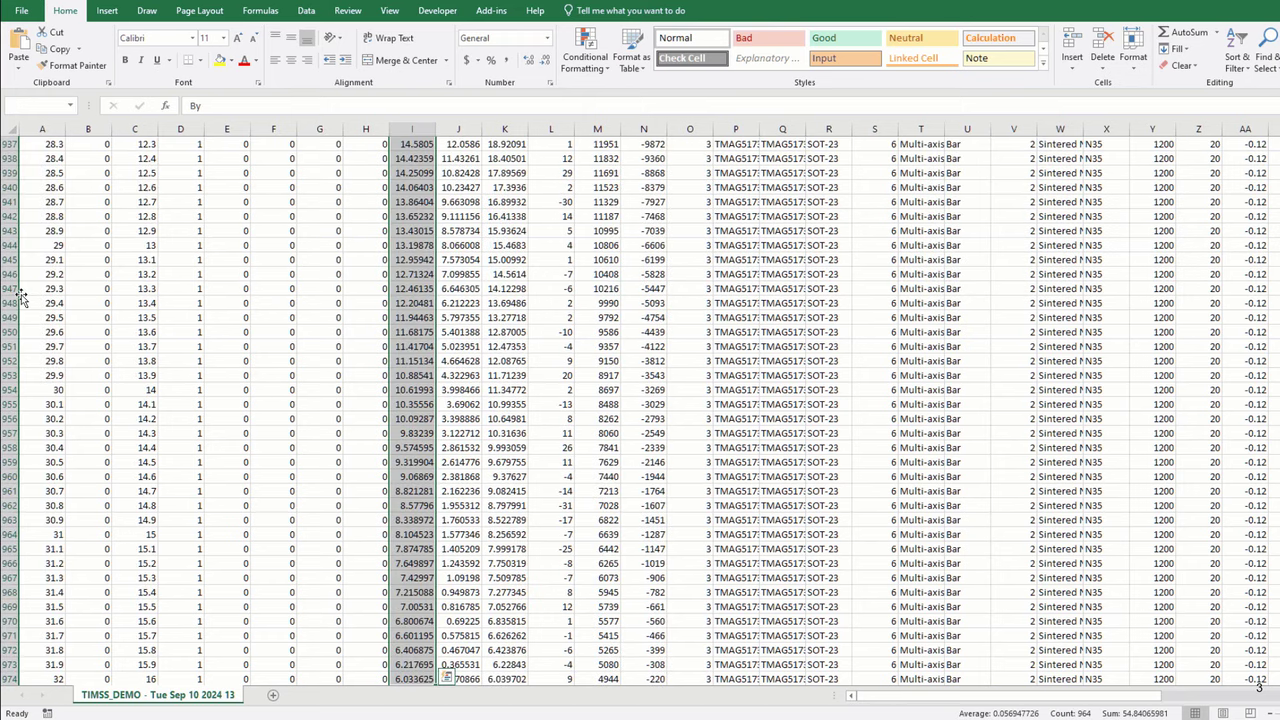
{"action": "left_click", "coordinate": [48, 679], "text": "ctrl"}
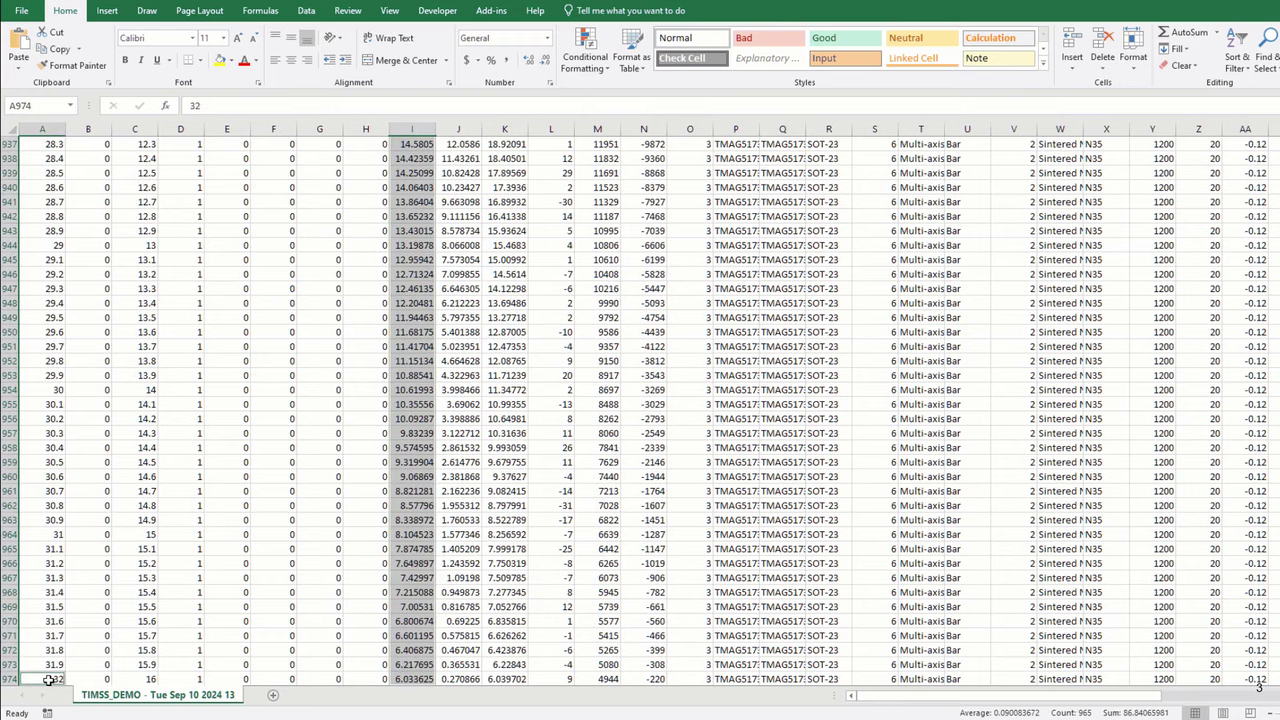
{"action": "key", "text": "ctrl+shift+Up"}
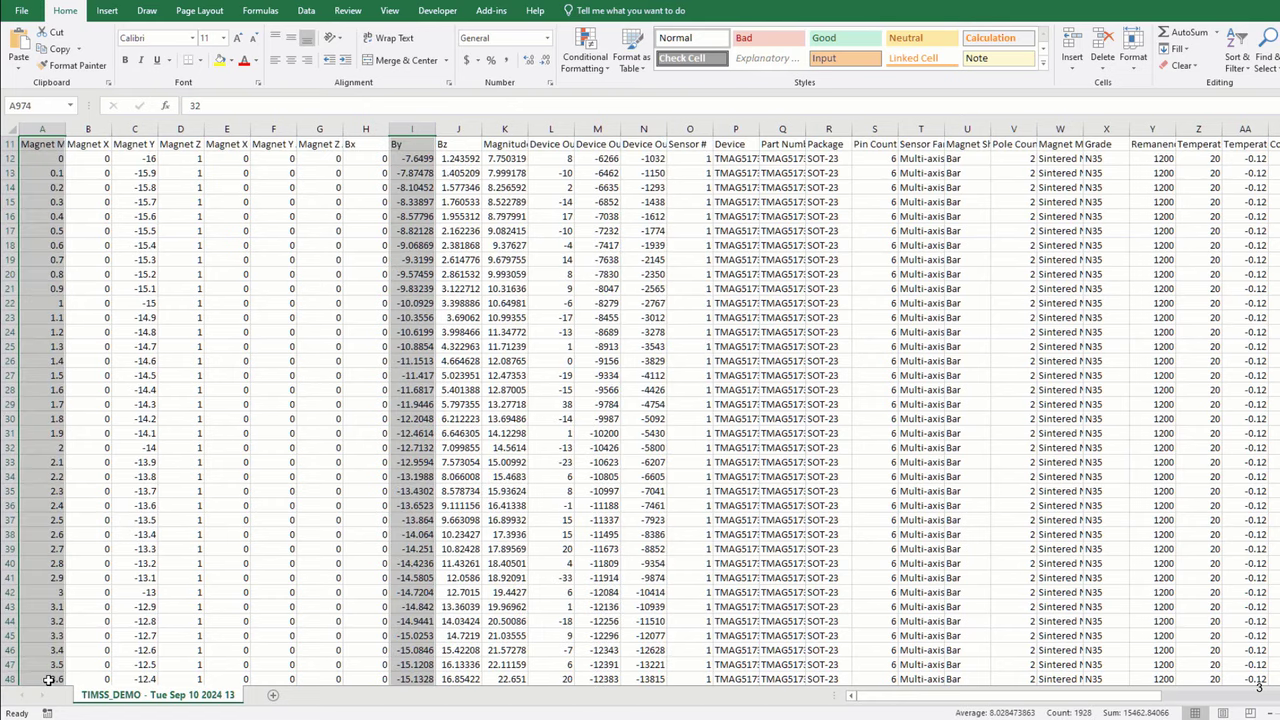
{"action": "left_click", "coordinate": [107, 11]}
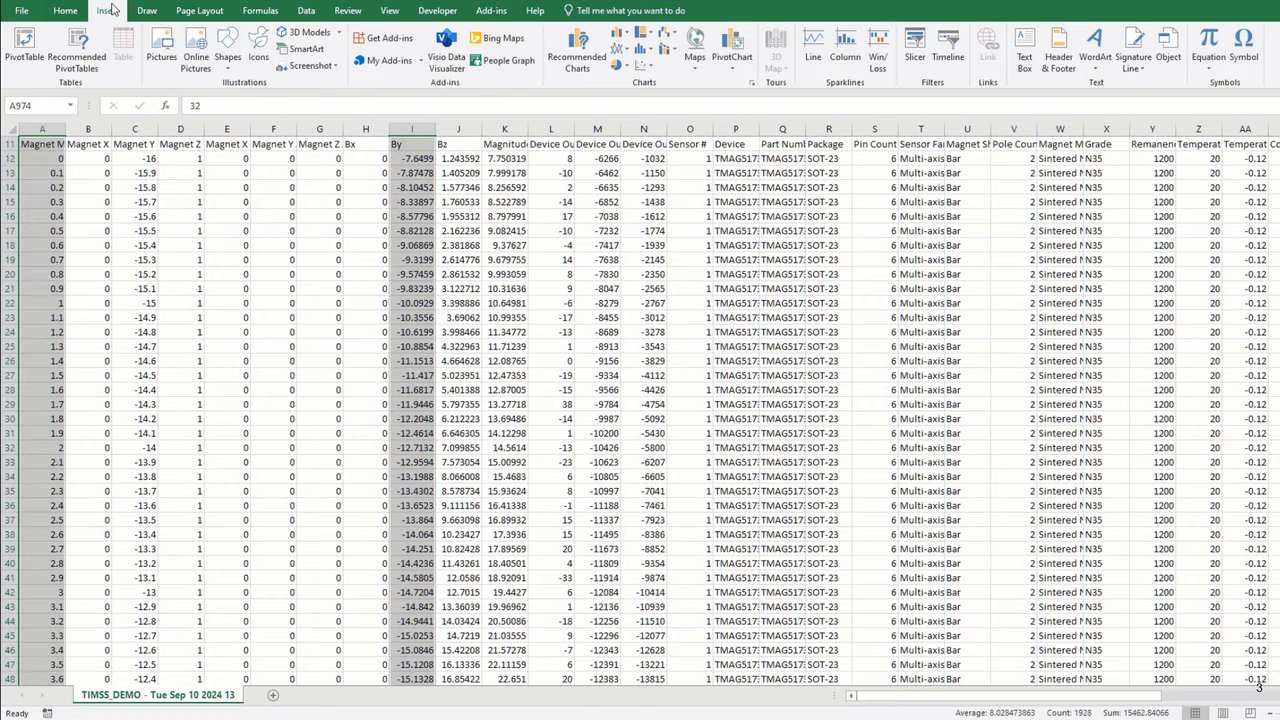
{"action": "left_click", "coordinate": [646, 66]}
{"action": "left_click", "coordinate": [733, 112]}
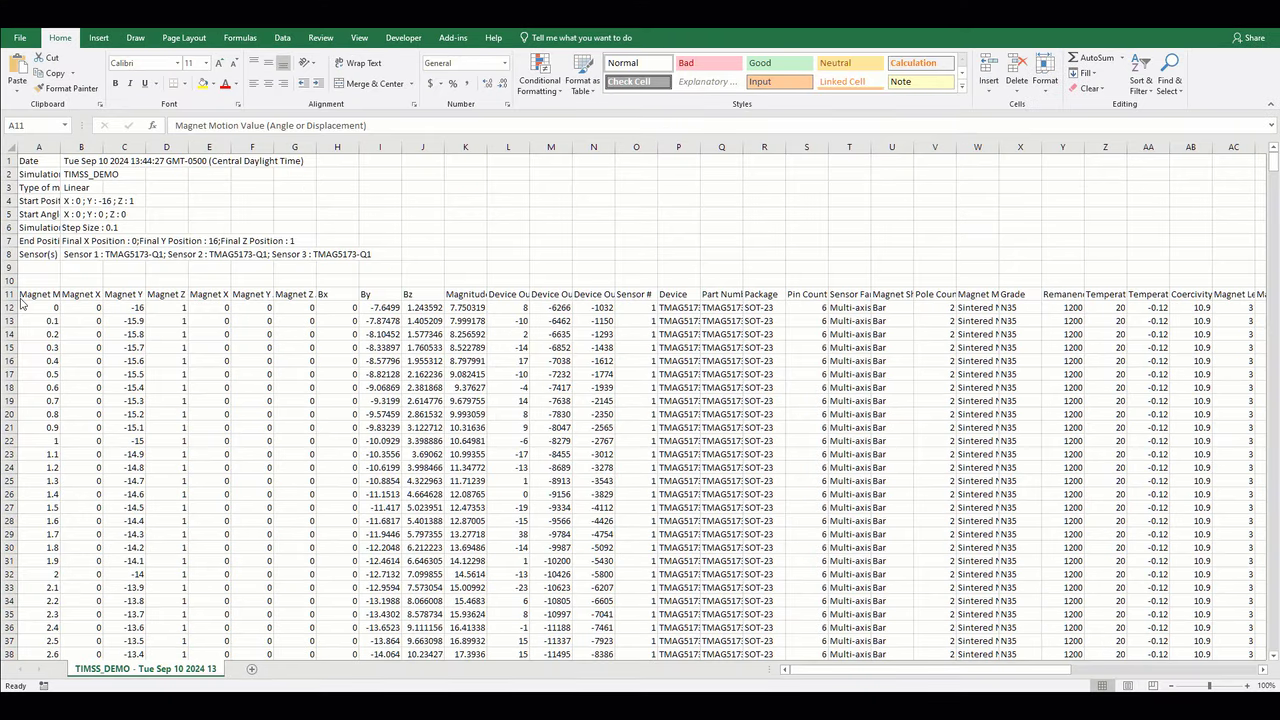
- Create a PivotChart from the data table with Magnet Motion Value as axis, Sum of By as values and Sensor # as filter
{"action": "left_click", "coordinate": [20, 298]}
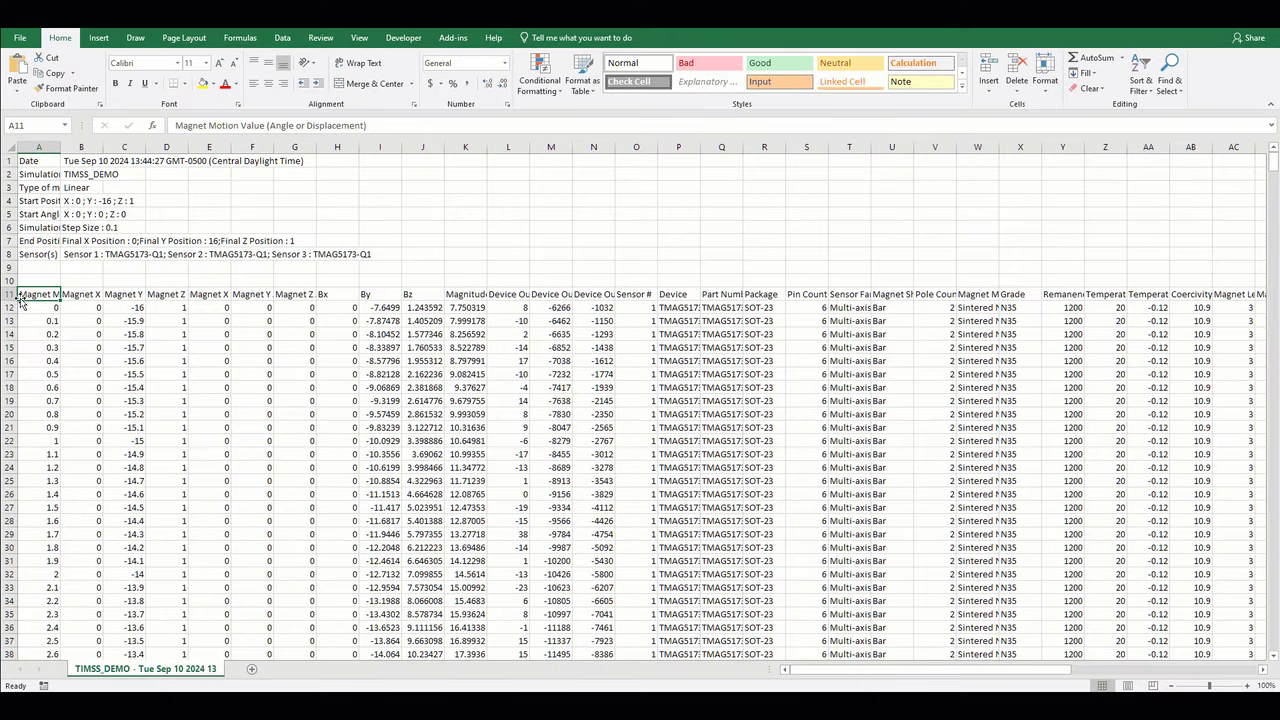
{"action": "key", "text": "ctrl+shift+Right"}
{"action": "left_click_drag", "start_coordinate": [1124, 341], "coordinate": [1237, 571]}
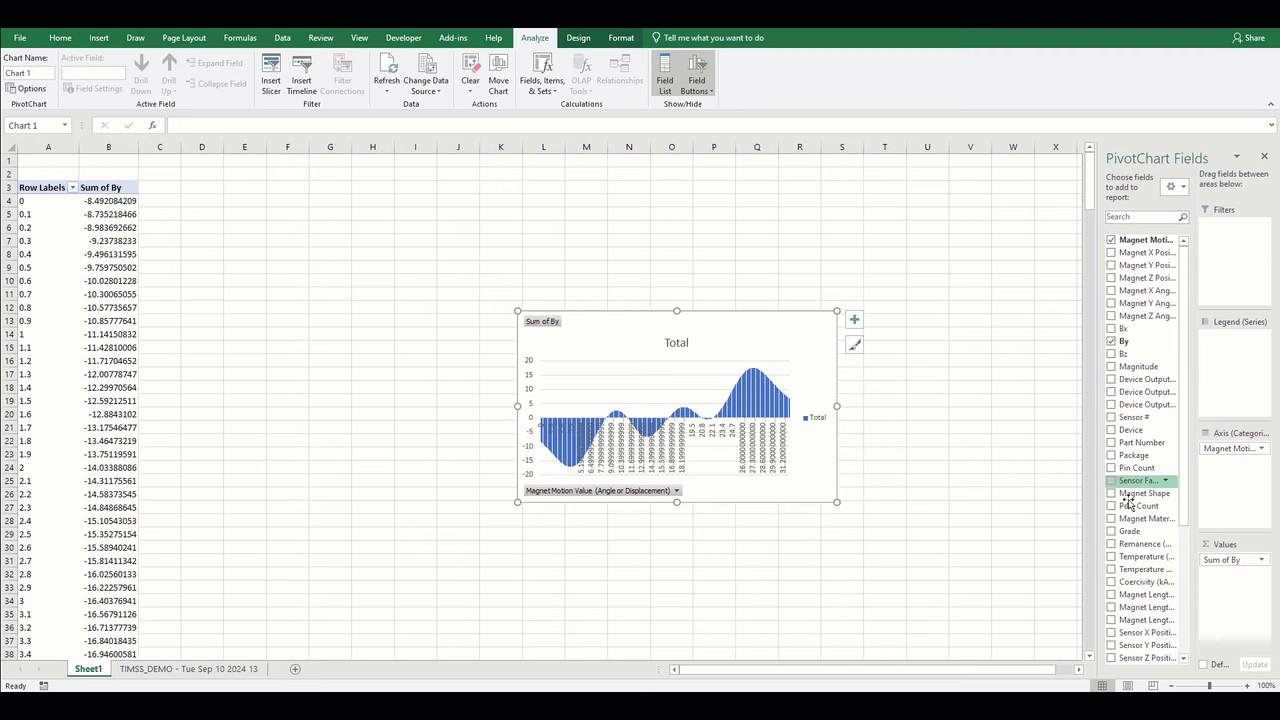
{"action": "left_click_drag", "start_coordinate": [1131, 420], "coordinate": [1227, 238]}
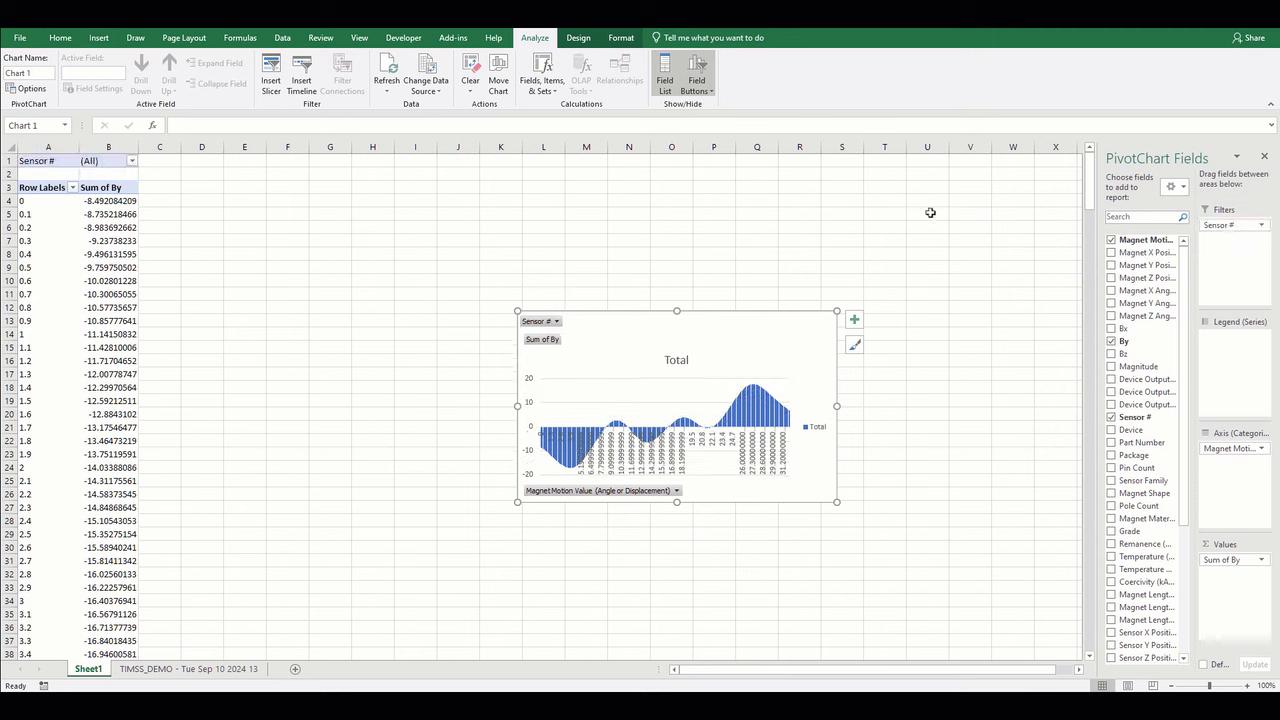
- Filter the pivot data to sensor 1 only
{"action": "left_click", "coordinate": [131, 161]}
{"action": "left_click", "coordinate": [25, 203]}
{"action": "left_click", "coordinate": [77, 330]}
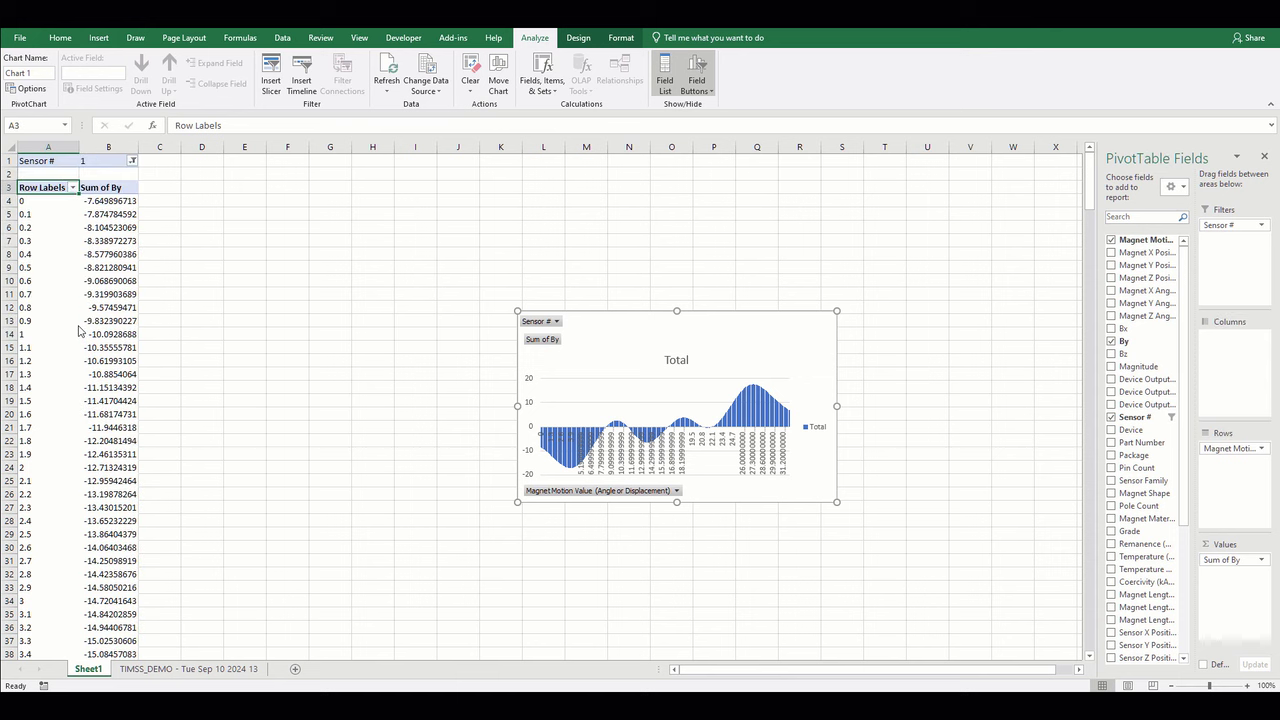
- Change the PivotChart from clustered column to the Line chart type
{"action": "left_click", "coordinate": [760, 372]}
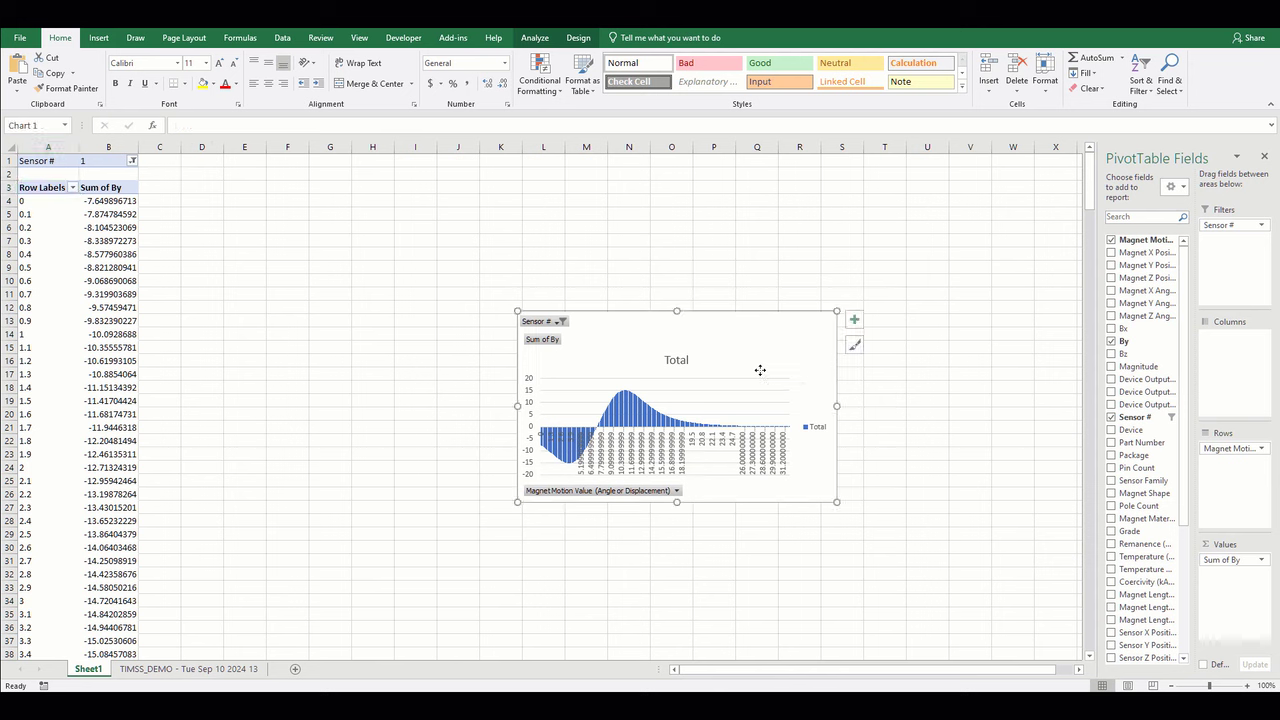
{"action": "right_click", "coordinate": [758, 370]}
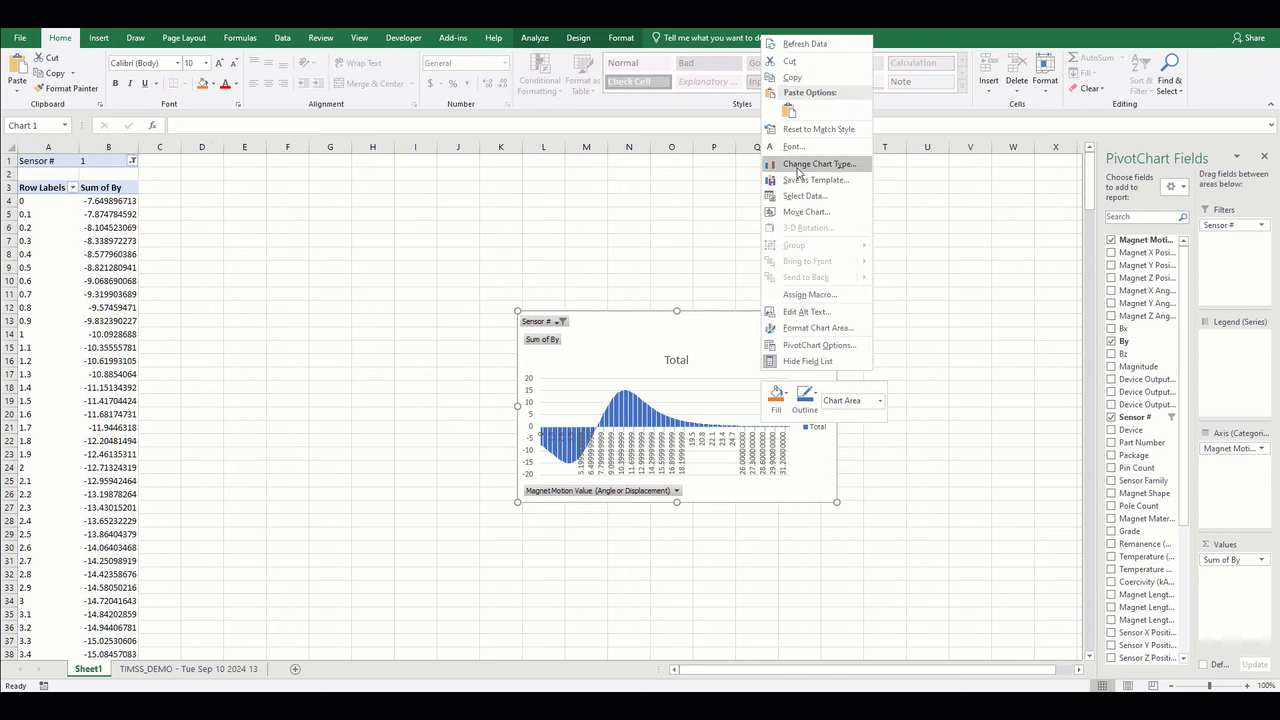
{"action": "left_click", "coordinate": [797, 166]}
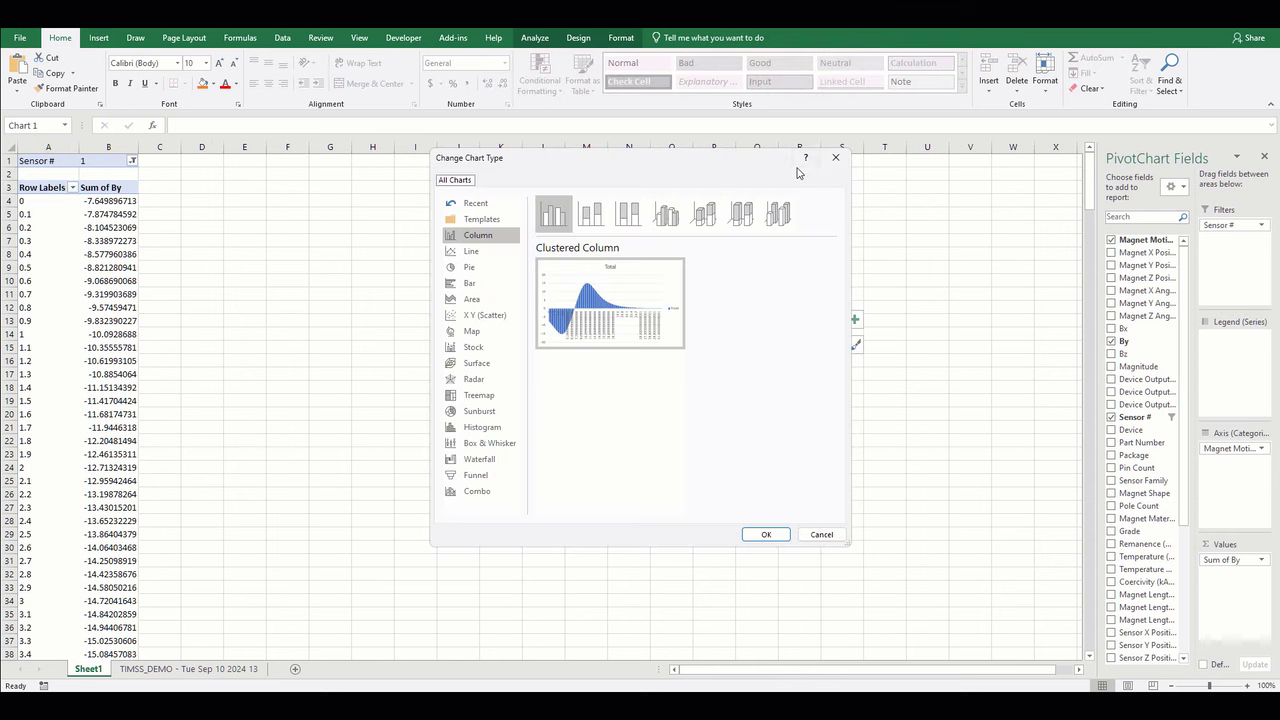
{"action": "left_click", "coordinate": [467, 253]}
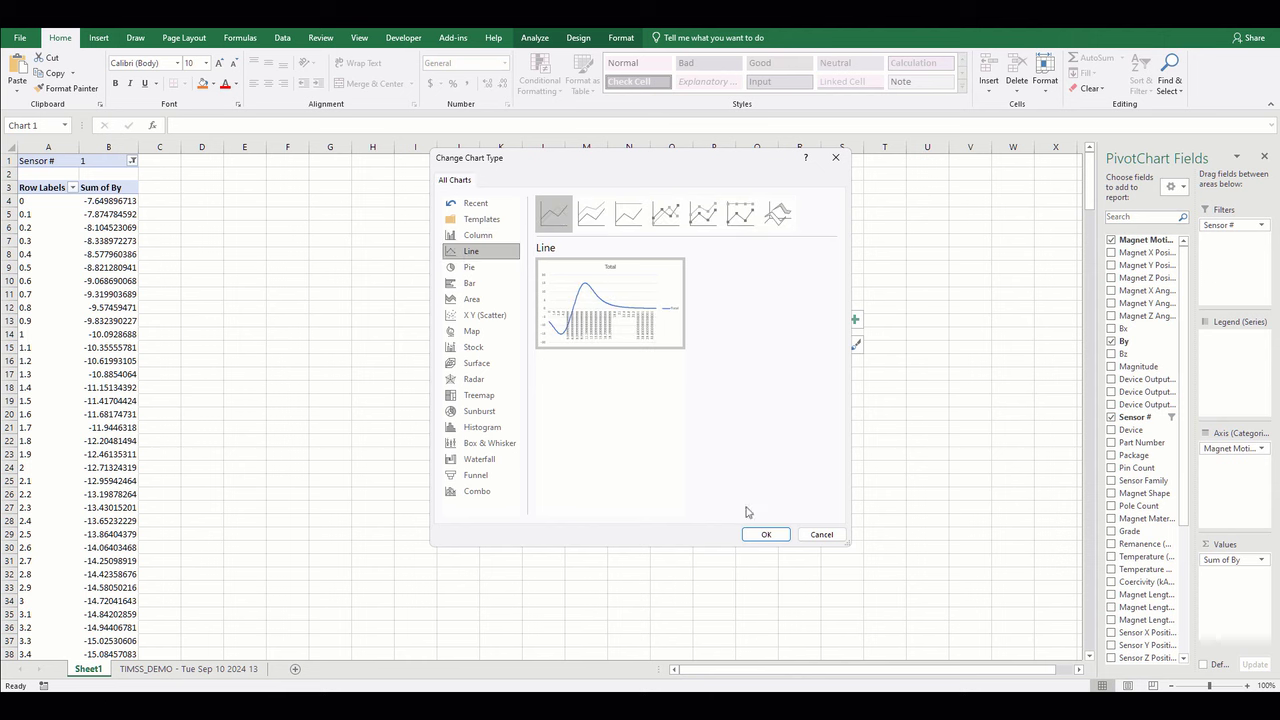
{"action": "left_click", "coordinate": [766, 534]}
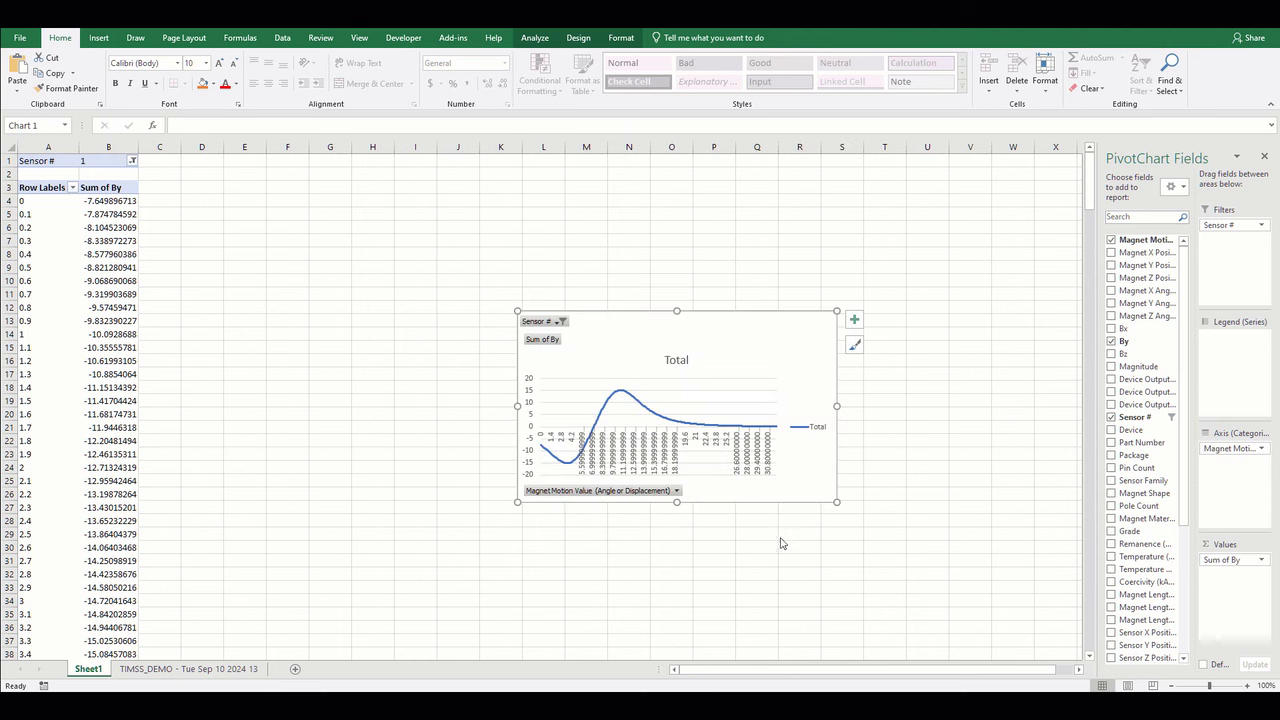
- Switch the pivot's Sensor # filter to 2 and then to 3
{"action": "left_click", "coordinate": [133, 160]}
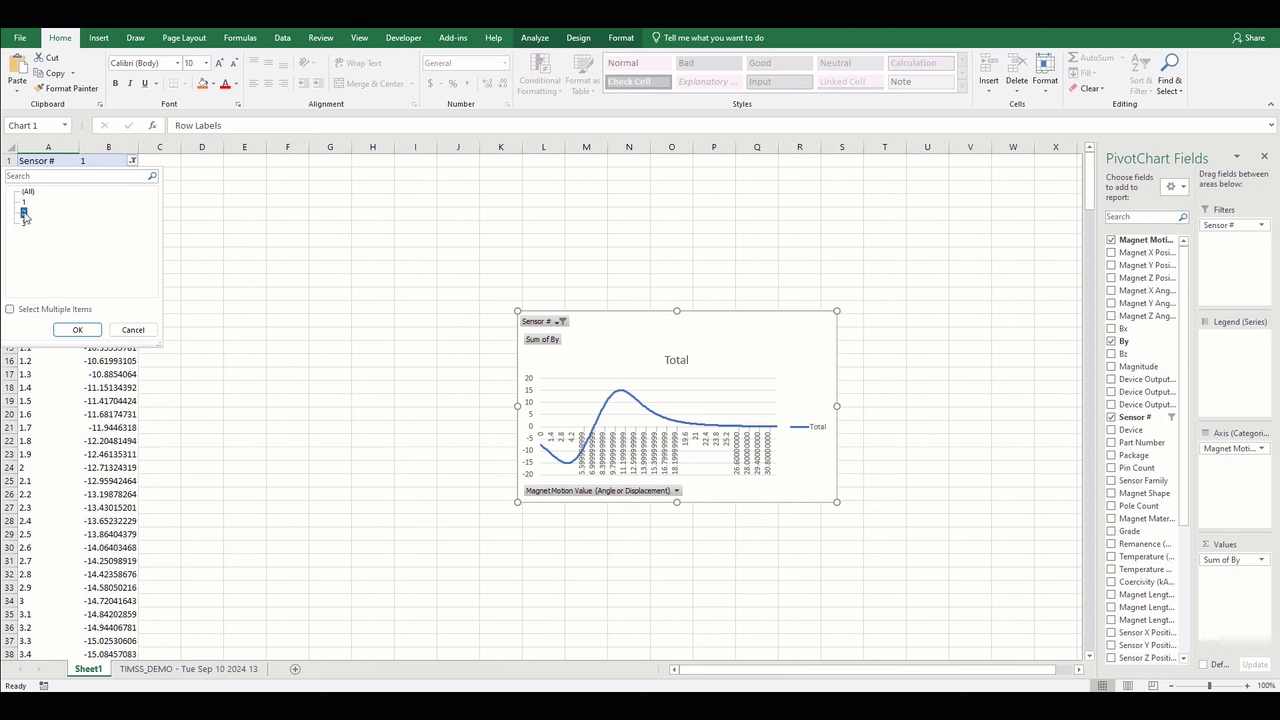
{"action": "left_click", "coordinate": [77, 329]}
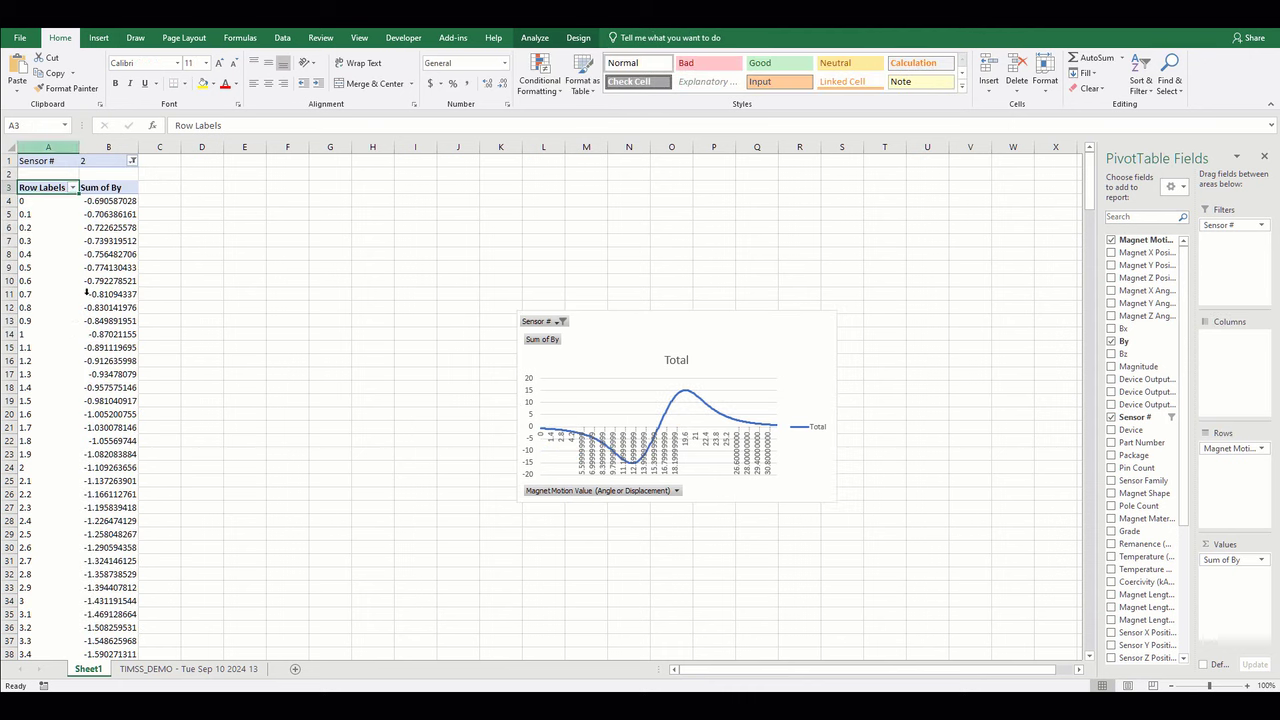
{"action": "left_click", "coordinate": [133, 162]}
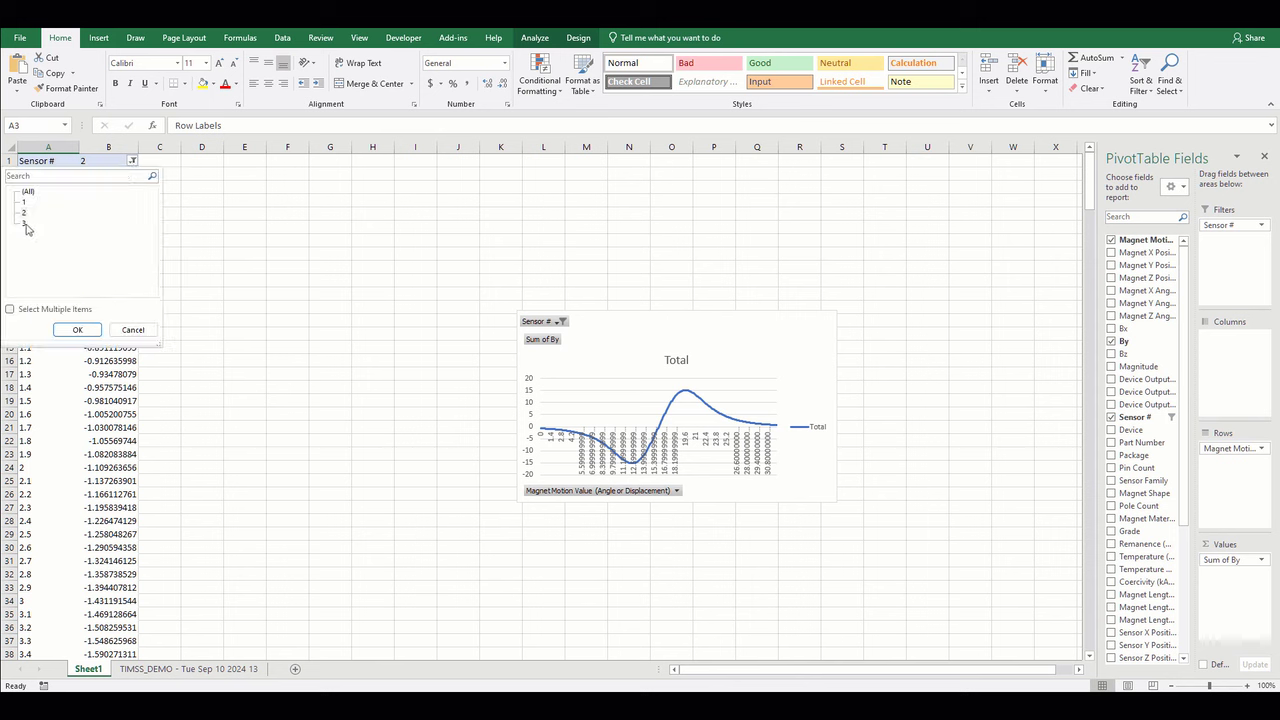
{"action": "left_click", "coordinate": [77, 329]}
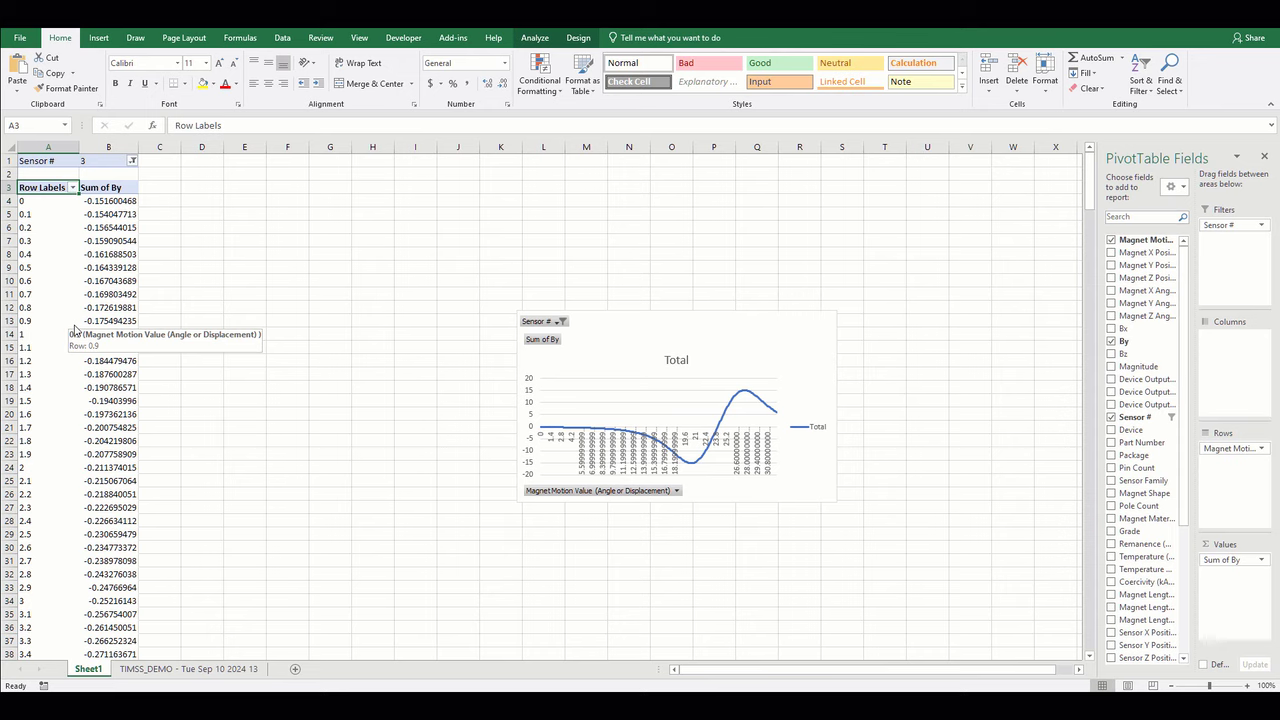
- Insert four blank columns at O to R, before the Sensor # column, on the TIMSS_DEMO data sheet
{"action": "key", "text": "ctrl+Page_Down"}
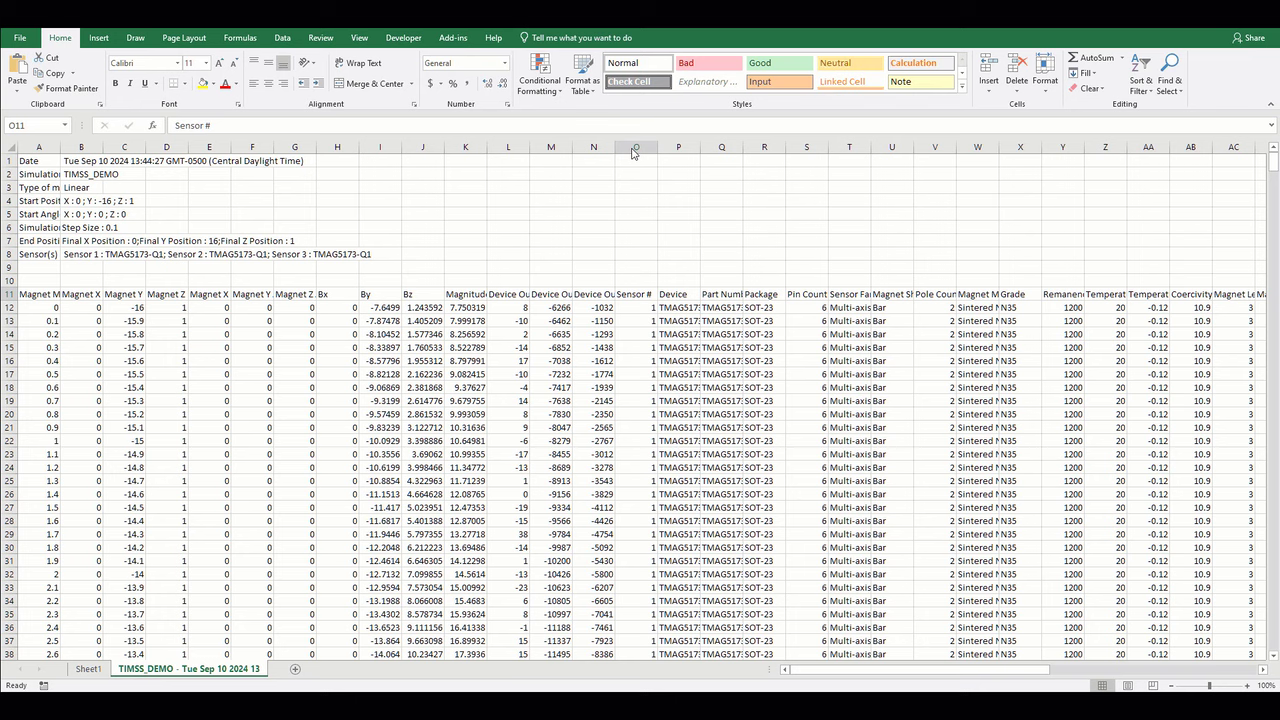
{"action": "left_click_drag", "start_coordinate": [633, 146], "coordinate": [764, 146]}
{"action": "key", "text": "ctrl+plus"}
- Enter the headers Y_Normal, Z_Normal, Angle and Angle_360 in cells O11 to R11
{"action": "left_click", "coordinate": [648, 294]}
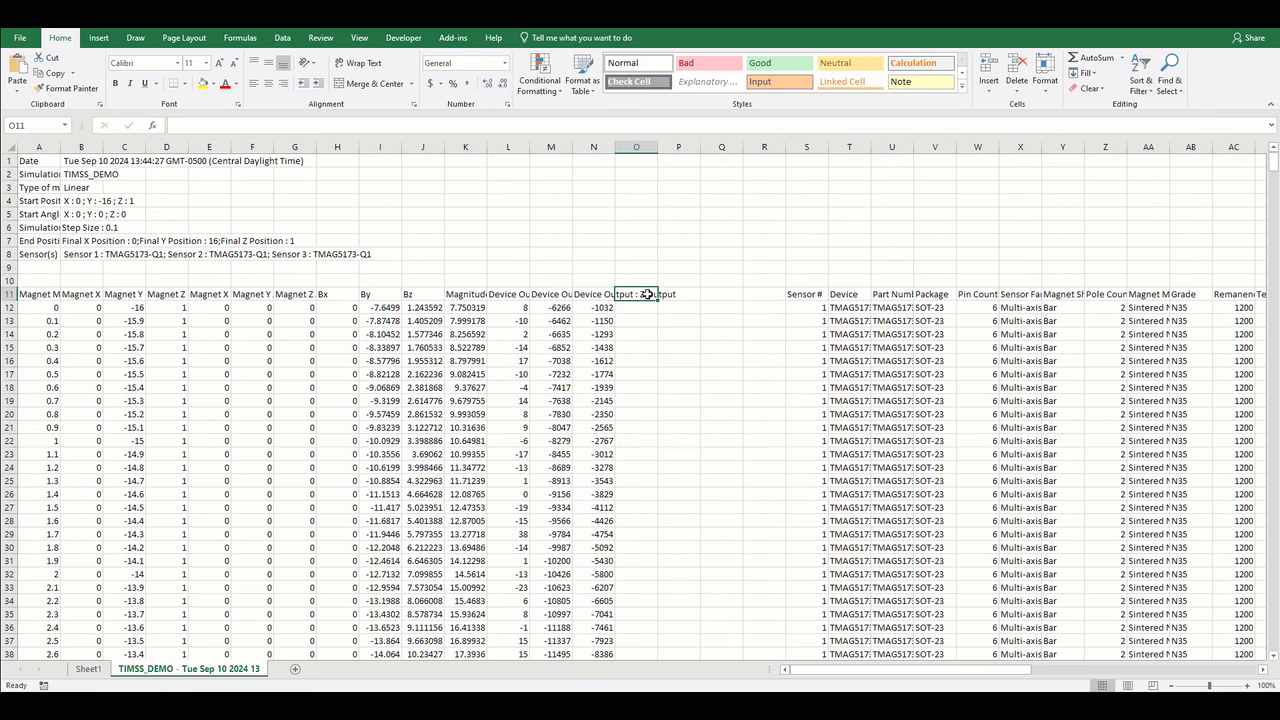
{"action": "type", "text": "Y_Normal"}
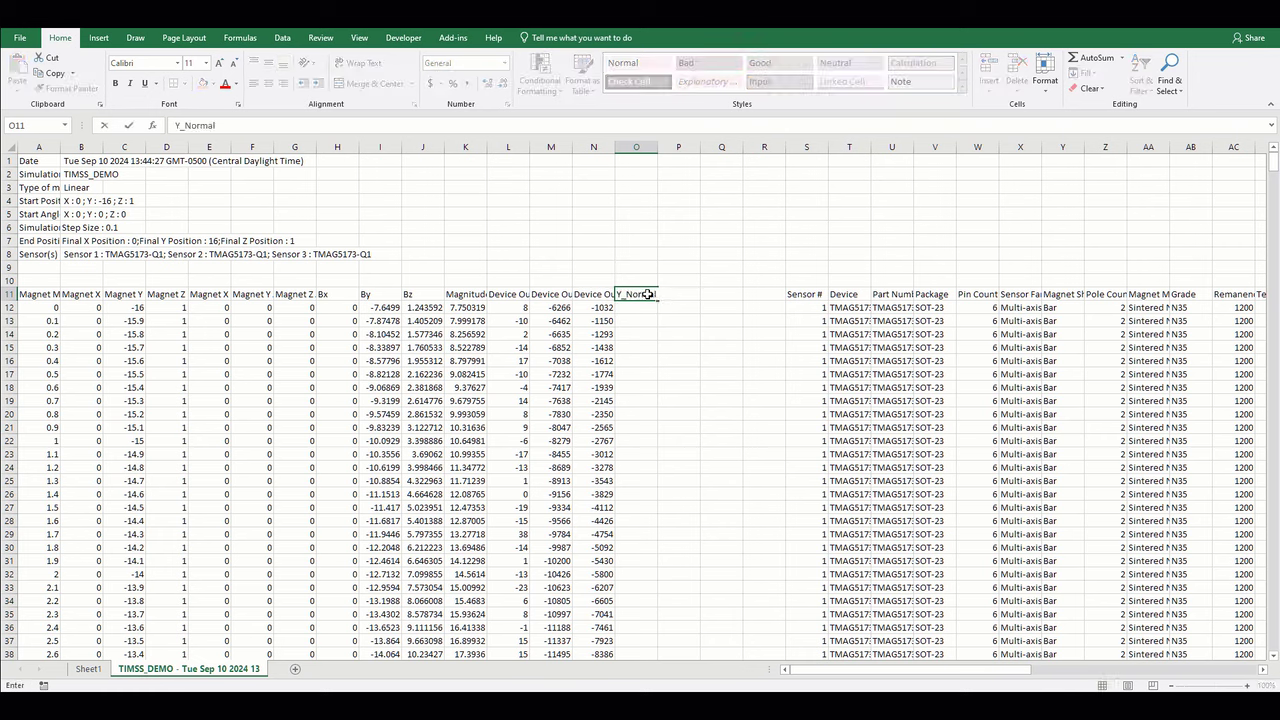
{"action": "key", "text": "Tab"}
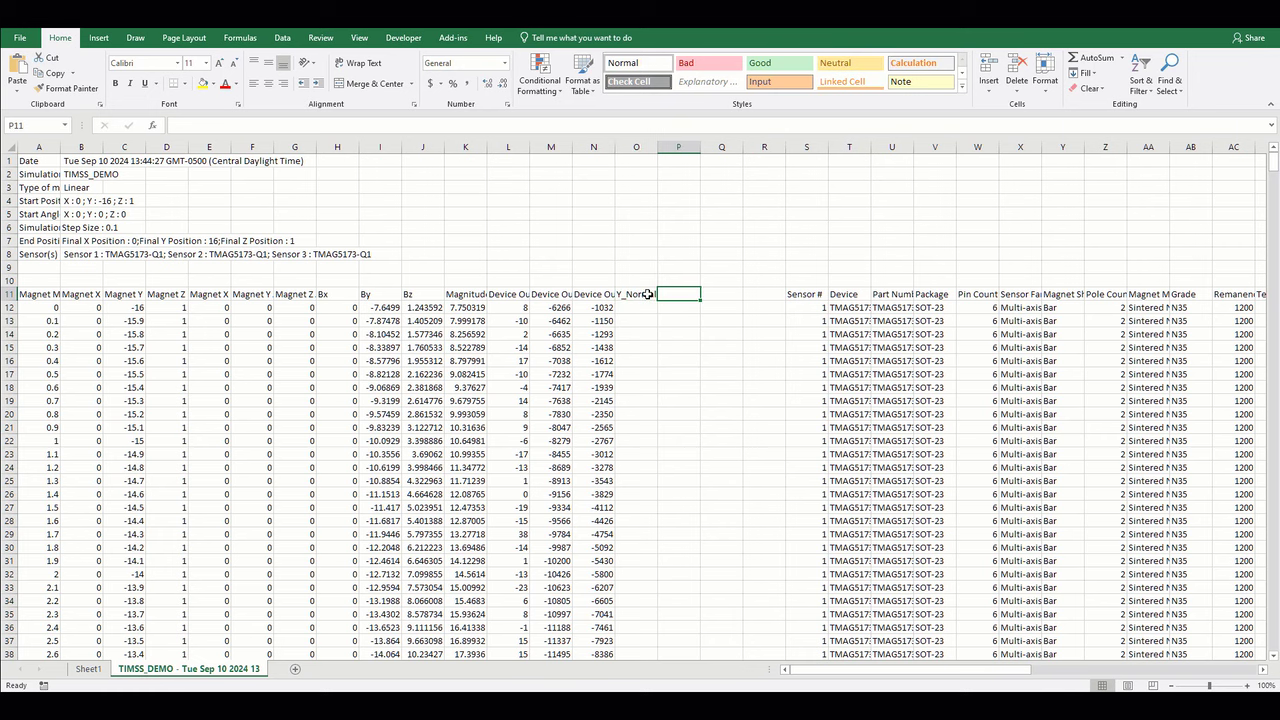
{"action": "type", "text": "Z_Normal"}
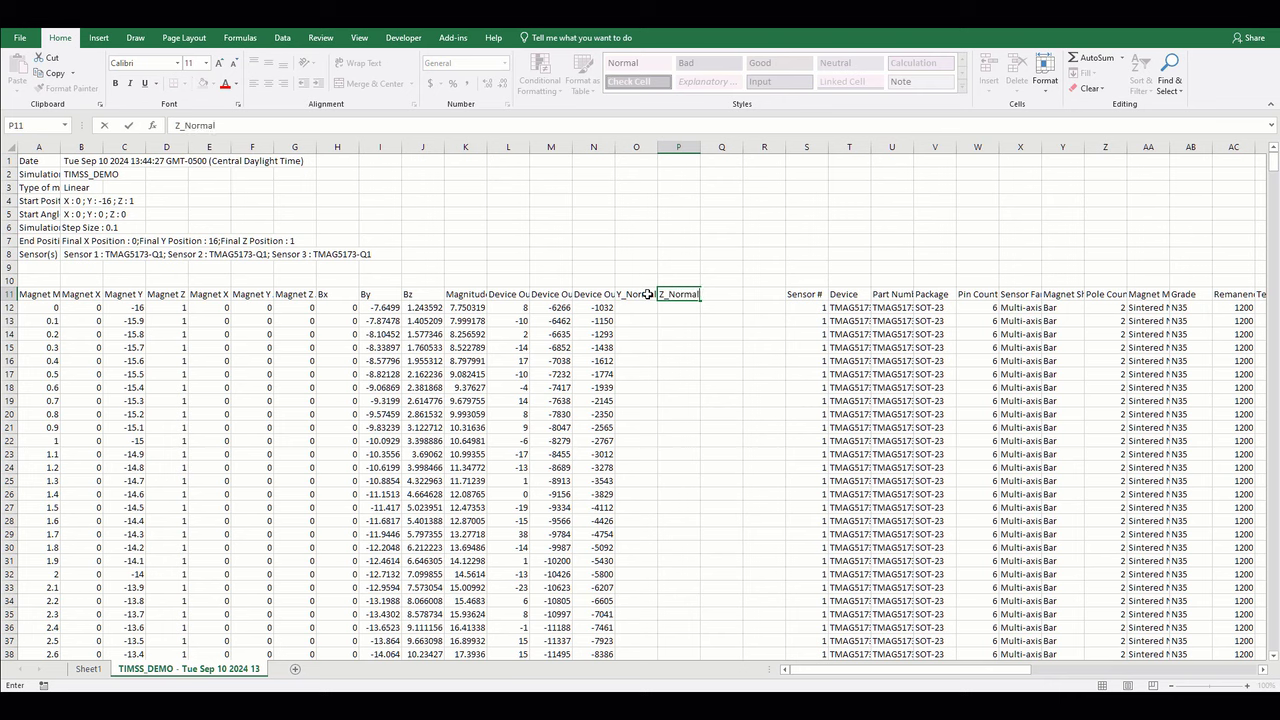
{"action": "key", "text": "Tab"}
{"action": "type", "text": "Angle"}
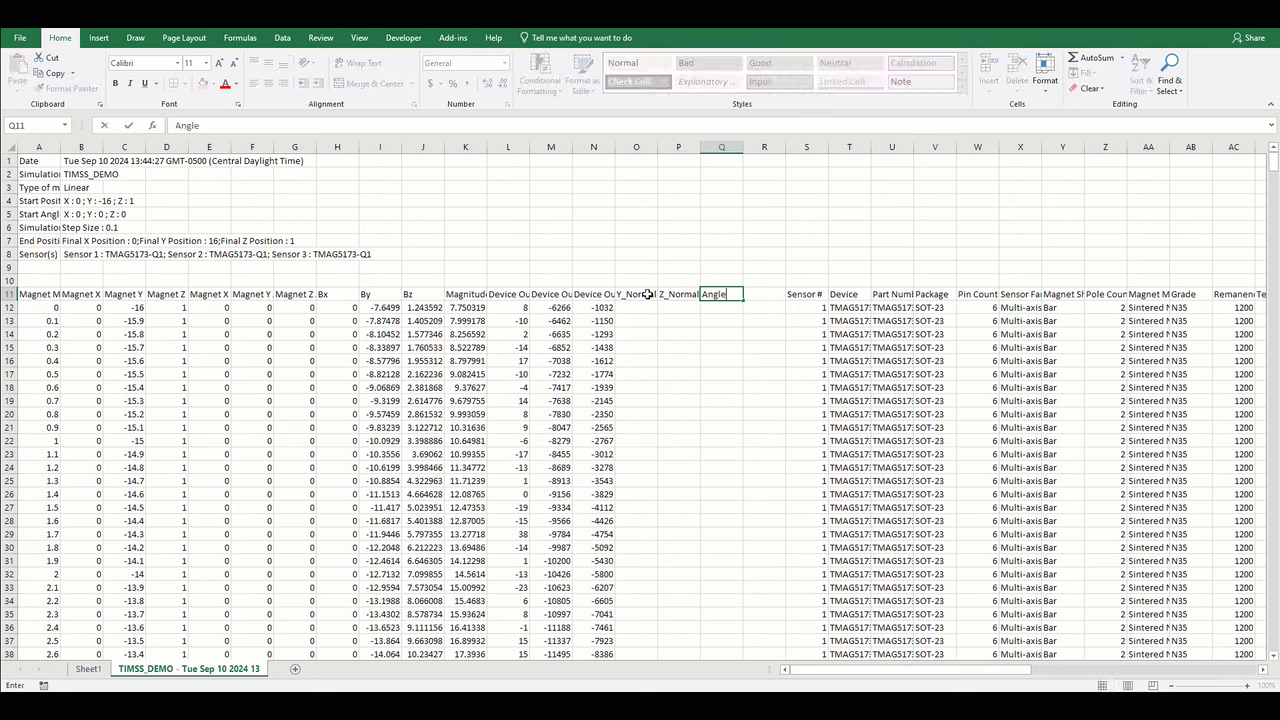
{"action": "key", "text": "Tab"}
{"action": "type", "text": "Angle"}
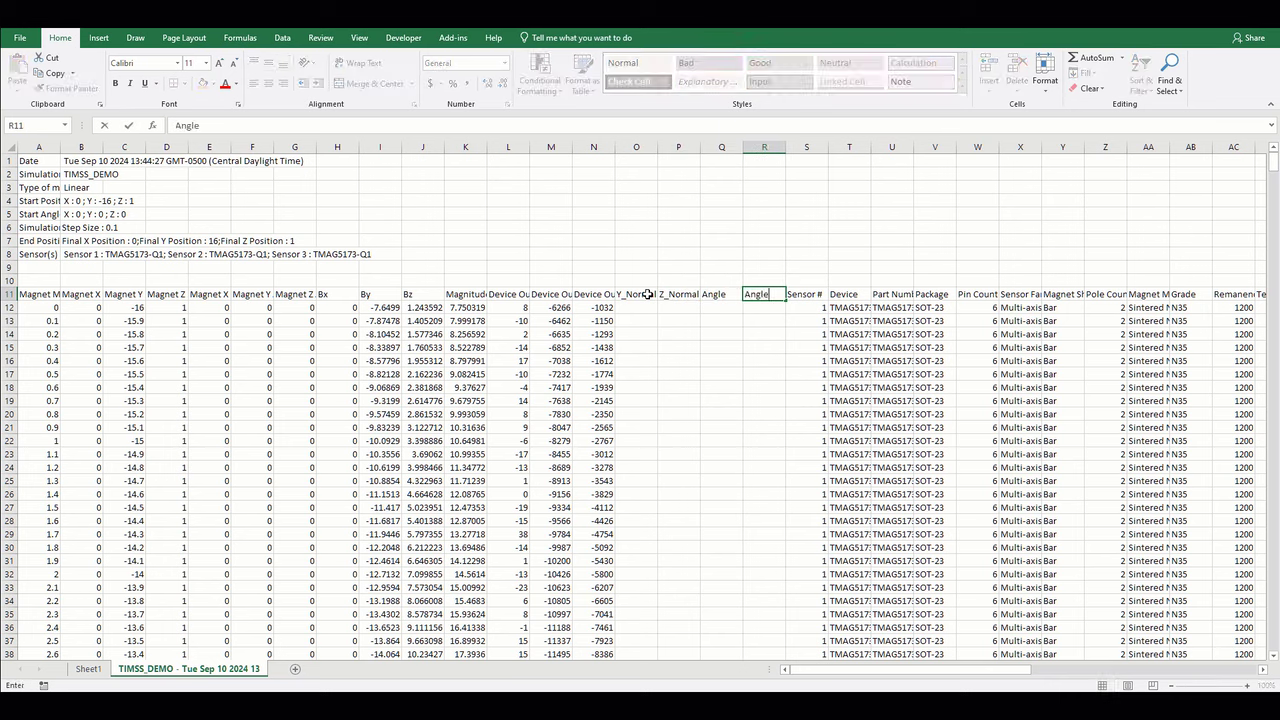
{"action": "type", "text": "_360"}
- Enter the row labels Max, Min, Amplitude and Offset in cells J4 to J7
{"action": "left_click", "coordinate": [420, 200]}
{"action": "type", "text": "Max"}
{"action": "key", "text": "Return"}
{"action": "type", "text": "Min"}
{"action": "key", "text": "Return"}
{"action": "type", "text": "Amplitude"}
{"action": "key", "text": "Return"}
{"action": "type", "text": "ffset"}
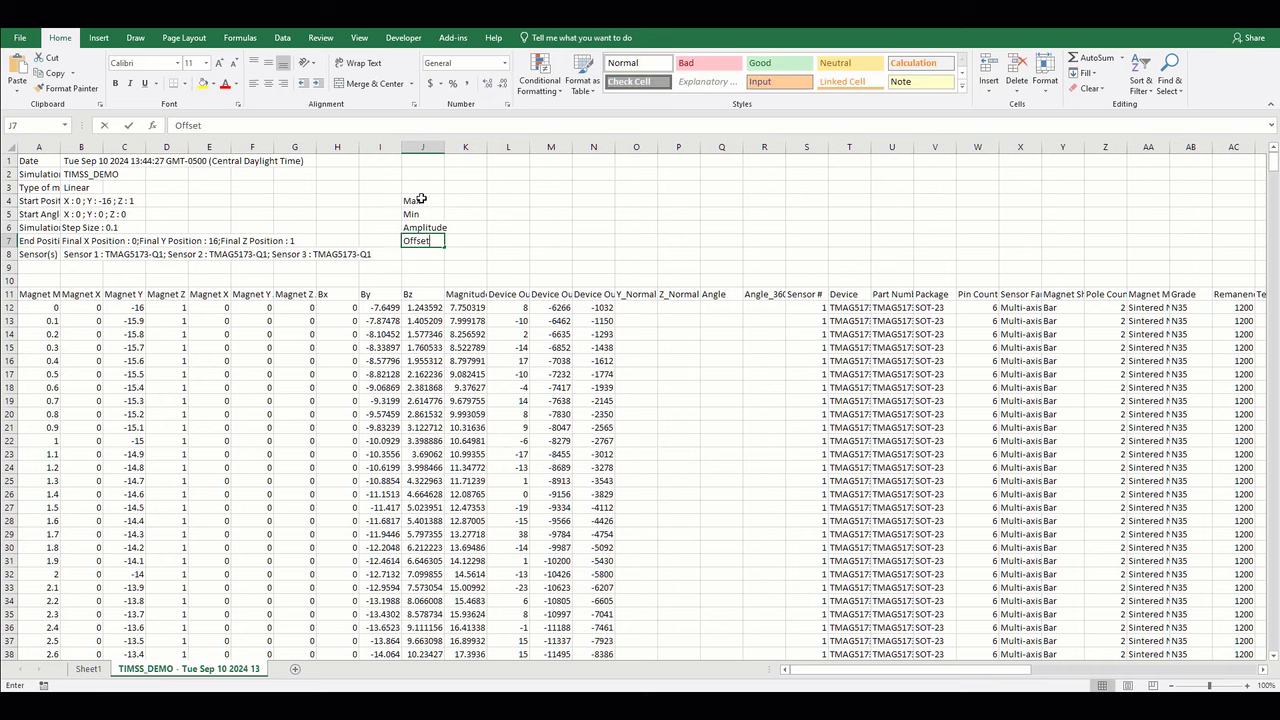
- Calculate column M's maximum with =MAX(M:M) in K4, its minimum in K5, and the amplitude with =(K4-K5)/2 in K6
{"action": "left_click", "coordinate": [452, 203]}
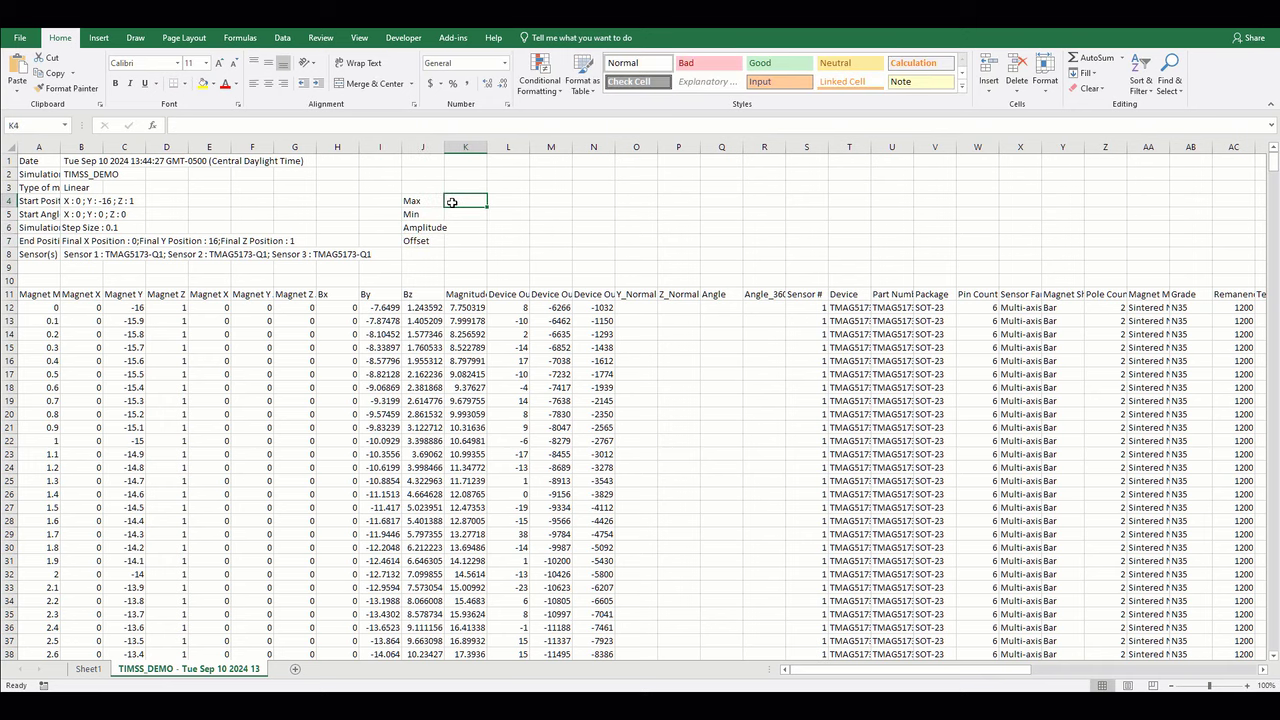
{"action": "type", "text": "=max"}
{"action": "type", "text": "=(K4-K5"}
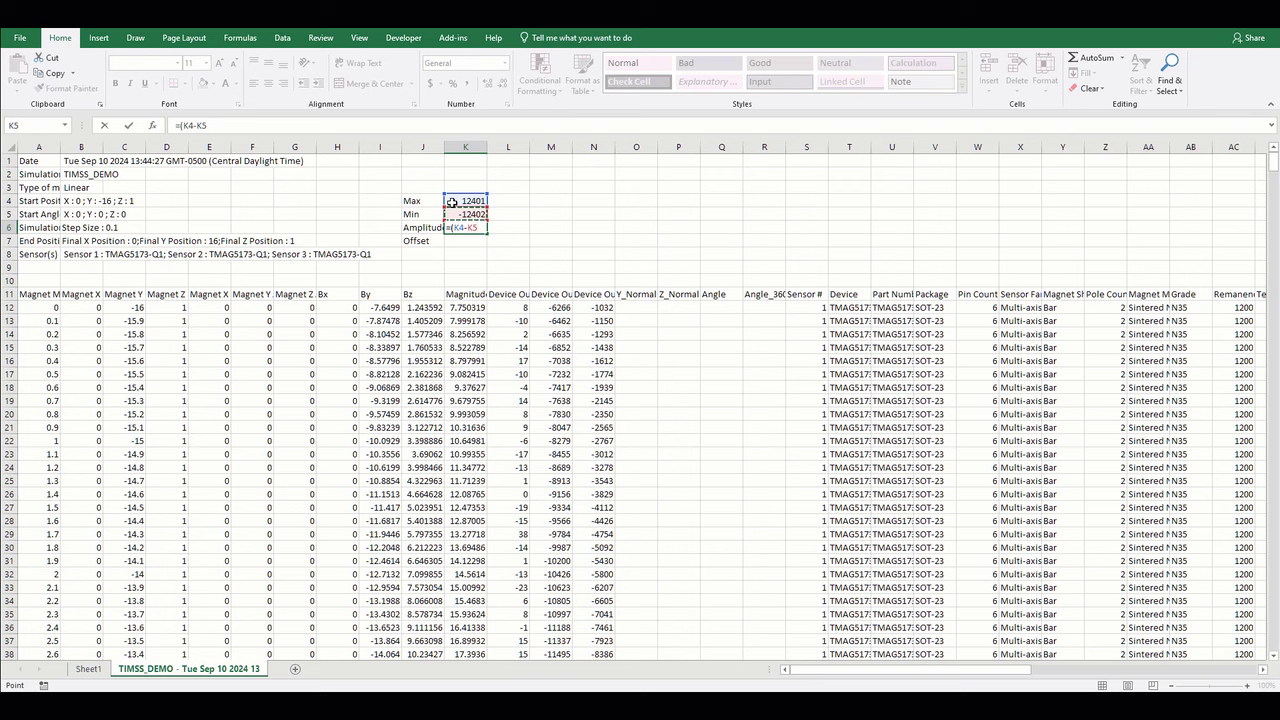
{"action": "type", "text": ")/2"}
{"action": "key", "text": "Return"}
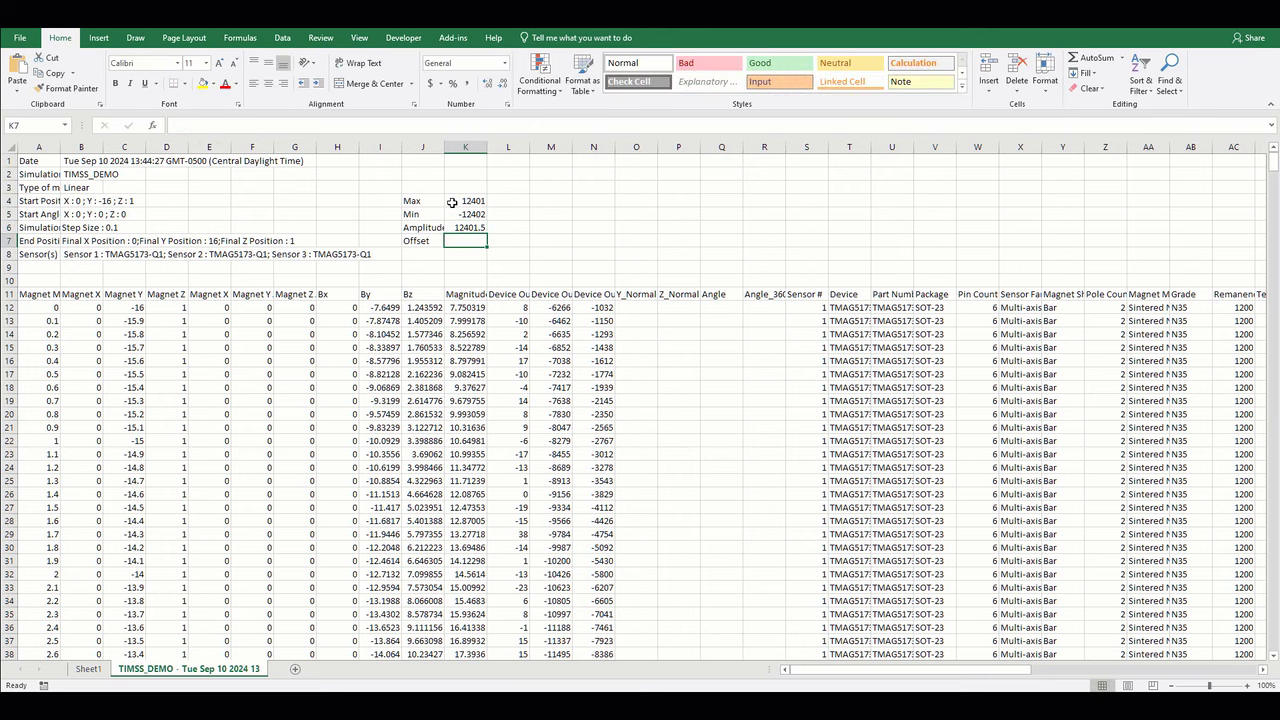
- Enter the offset formula =(K4+K5)/2 in K7 and fill K4:K7 across into column L
{"action": "type", "text": "=("}
{"action": "key", "text": "Up"}
{"action": "key", "text": "Up"}
{"action": "key", "text": "Up"}
{"action": "type", "text": "+"}
{"action": "key", "text": "Up"}
{"action": "key", "text": "Up"}
{"action": "type", "text": ")/2"}
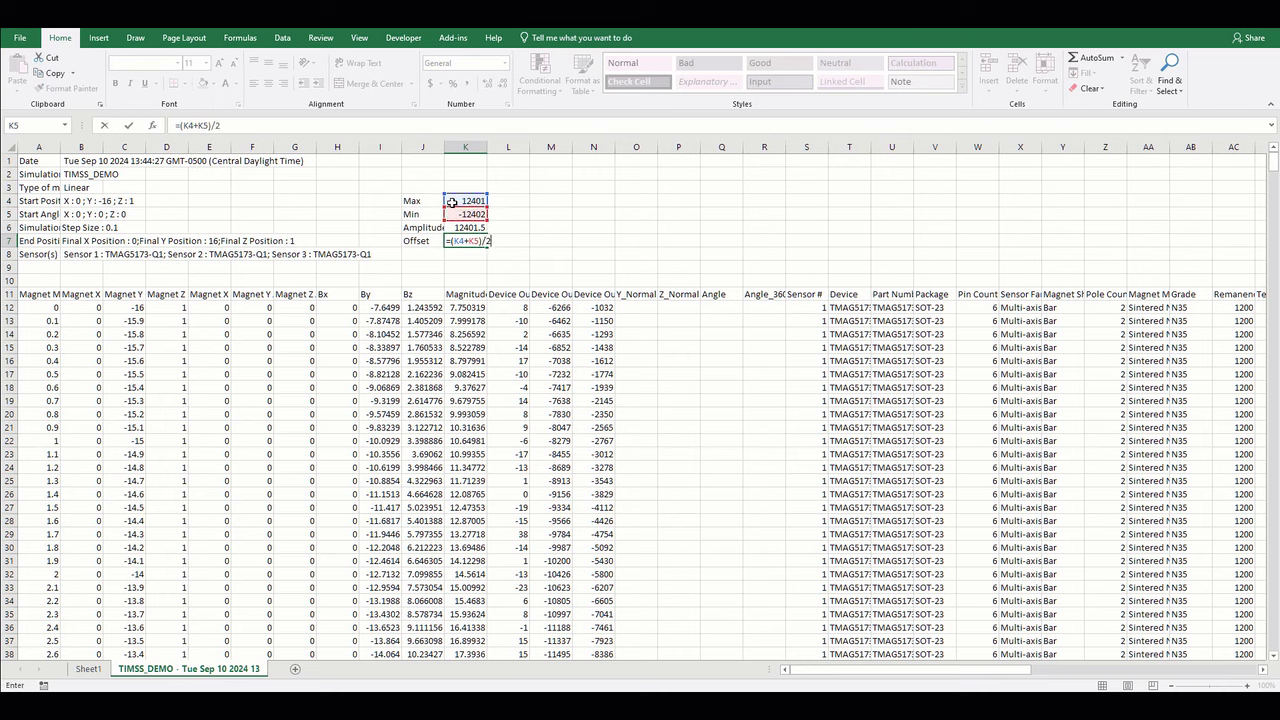
{"action": "key", "text": "Return"}
{"action": "left_click_drag", "start_coordinate": [452, 202], "coordinate": [523, 252]}
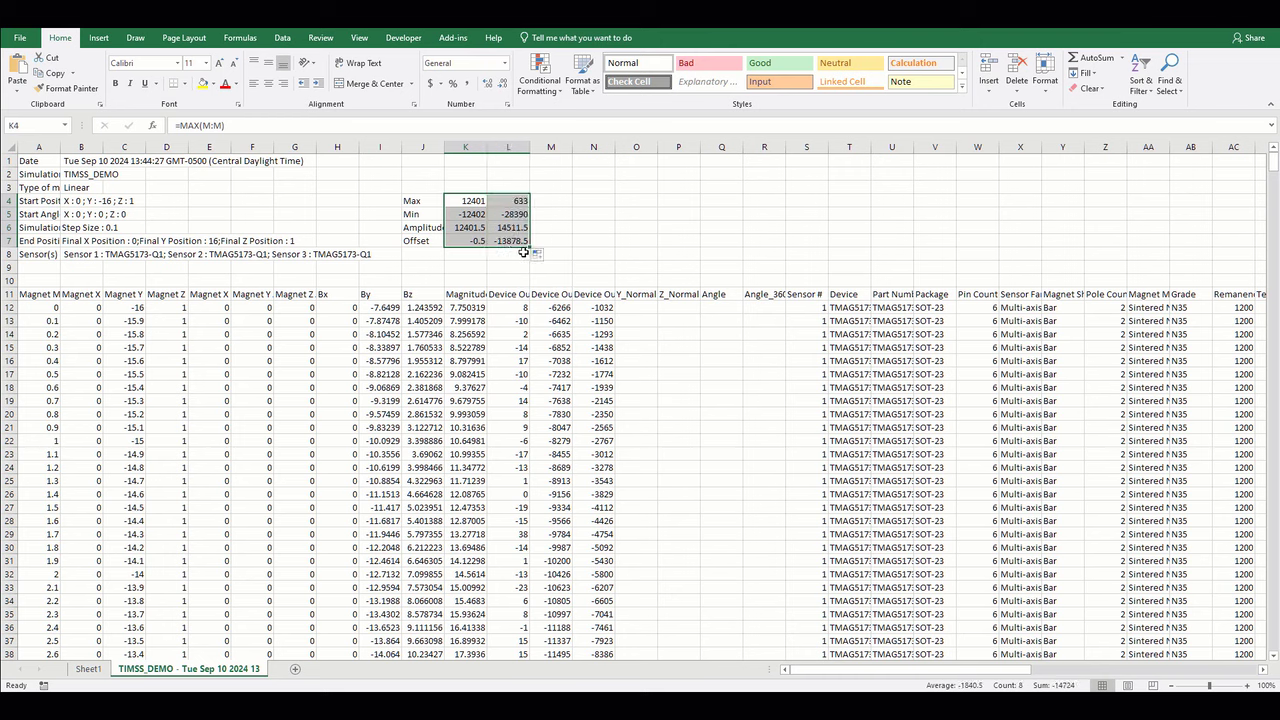
- Enter the Y_Normal formula =(M12-$K$7)/$K$6 in cell O12
{"action": "left_click", "coordinate": [638, 309]}
{"action": "type", "text": "=("}
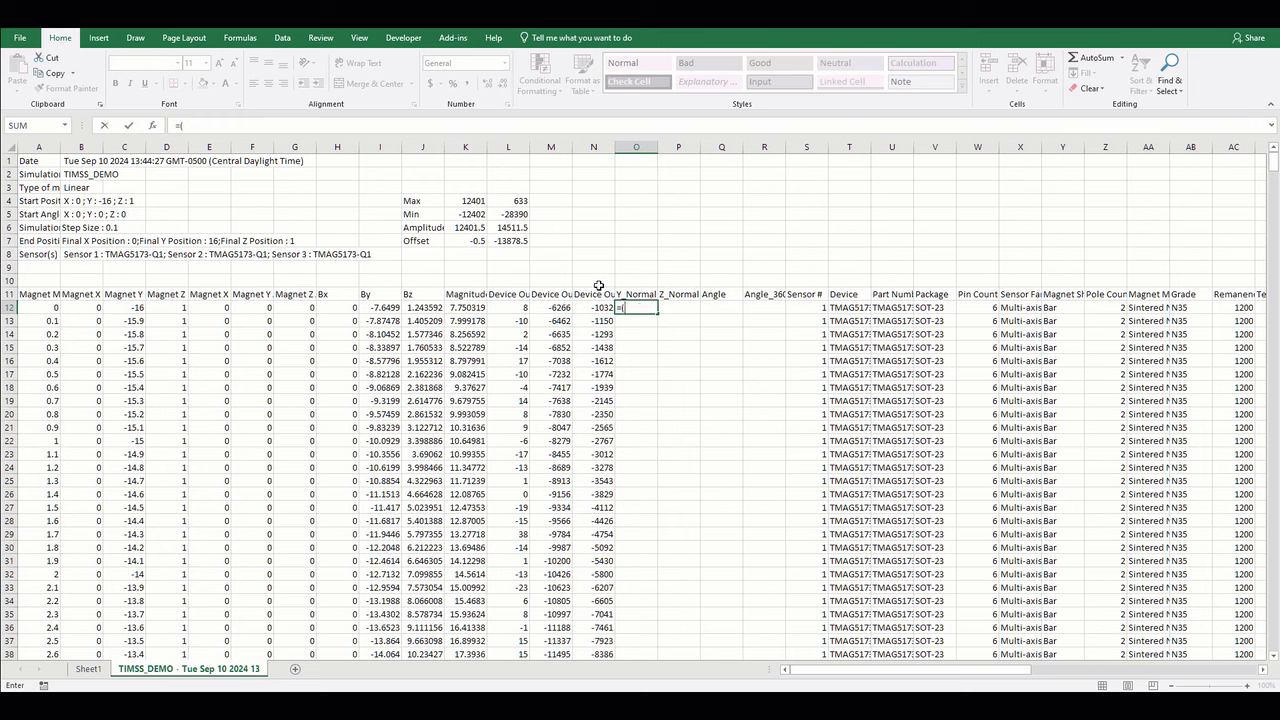
{"action": "left_click", "coordinate": [563, 307]}
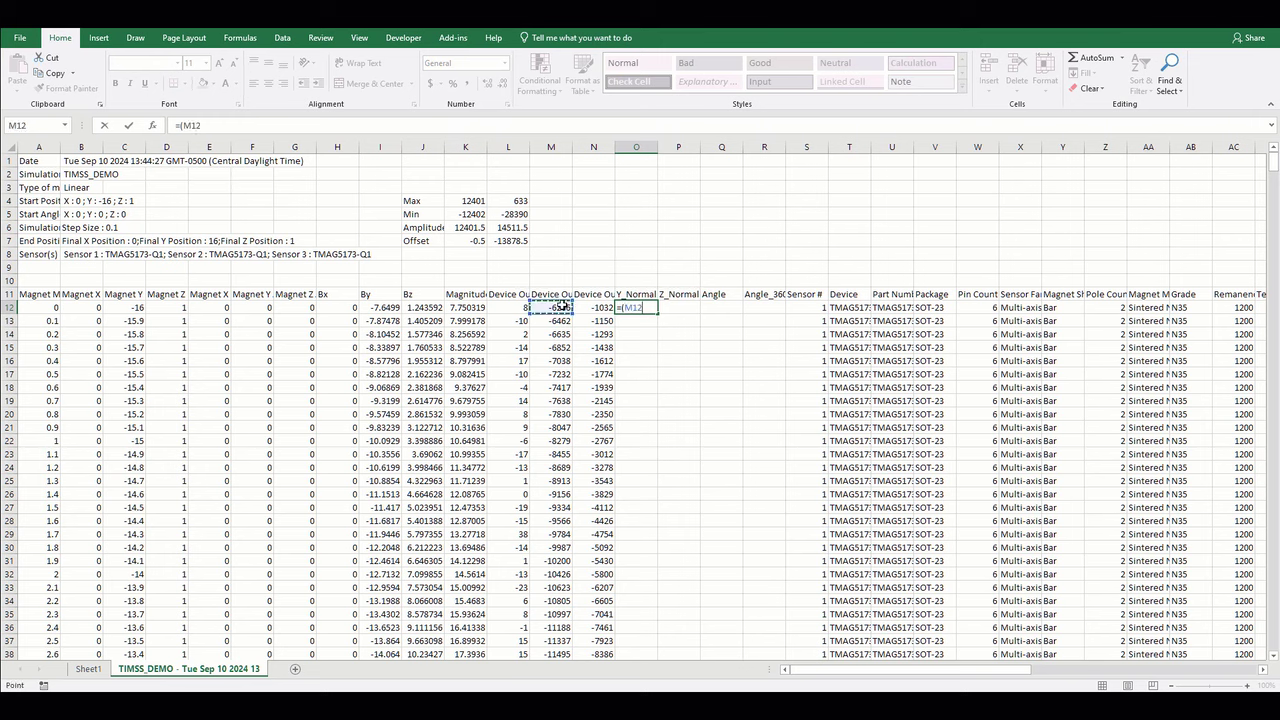
{"action": "type", "text": "-"}
{"action": "left_click", "coordinate": [471, 240]}
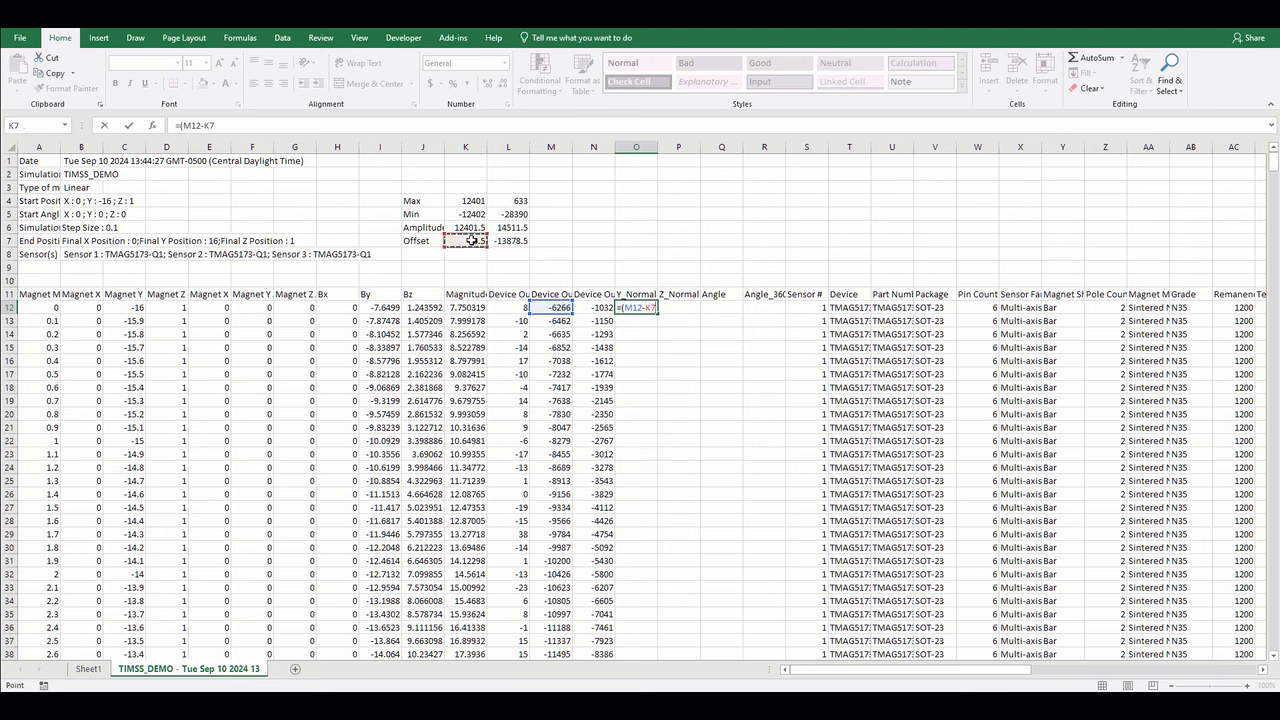
{"action": "key", "text": "F4"}
{"action": "type", "text": ")/"}
{"action": "left_click", "coordinate": [465, 227]}
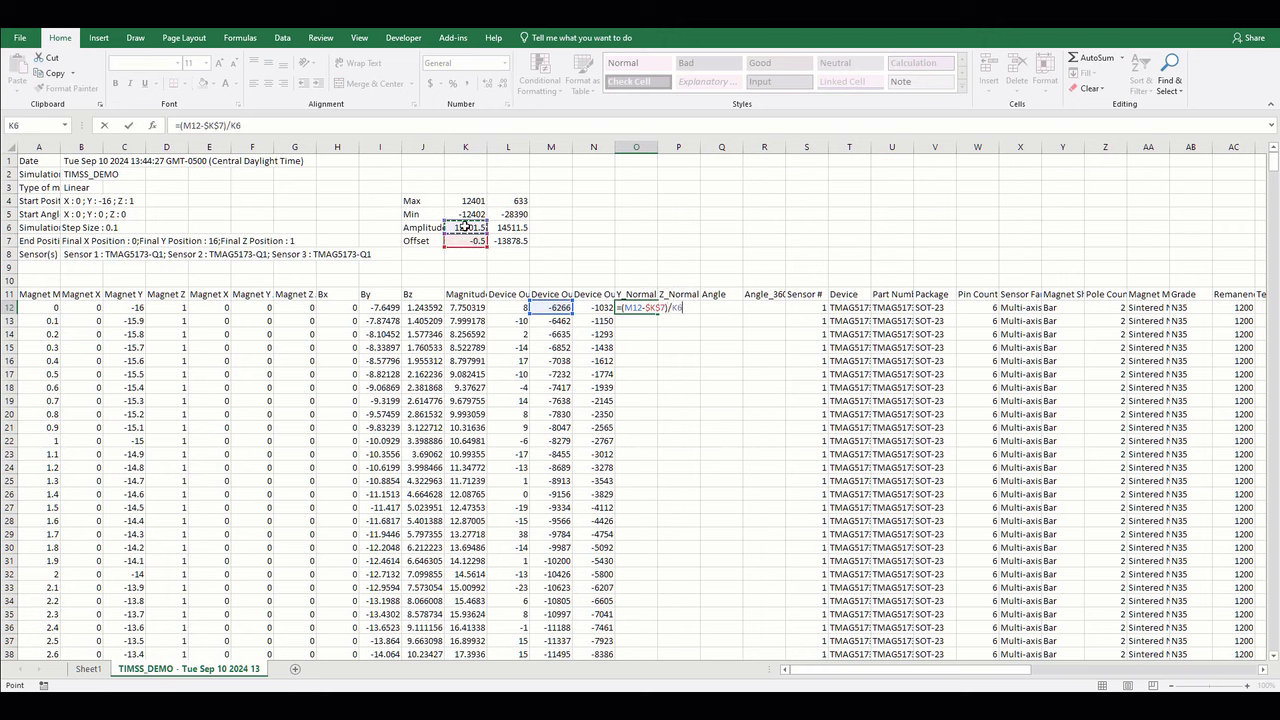
{"action": "key", "text": "F4"}
{"action": "key", "text": "Return"}
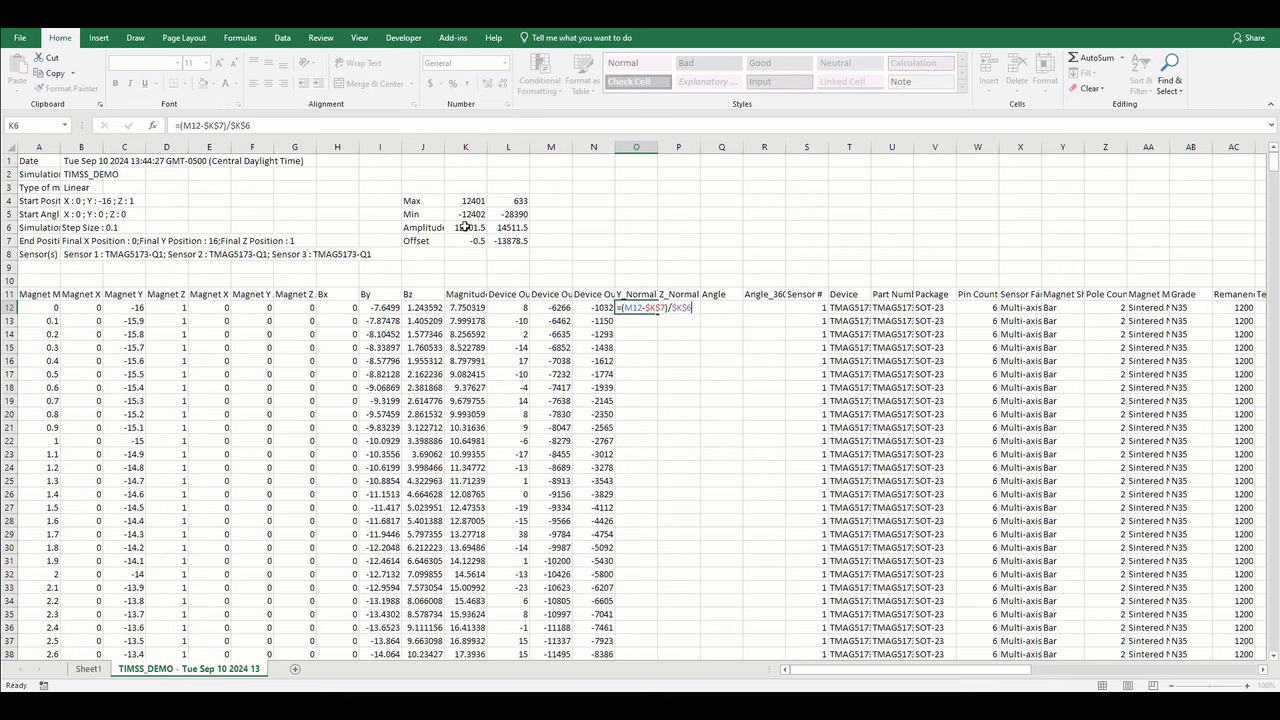
- Copy the O12 formula to P12, change it to =(N12-$L$7)/$L$6, and fill O12:P12 down all data rows
{"action": "left_click", "coordinate": [650, 308]}
{"action": "left_click_drag", "start_coordinate": [657, 314], "coordinate": [687, 318]}
{"action": "double_click", "coordinate": [680, 308]}
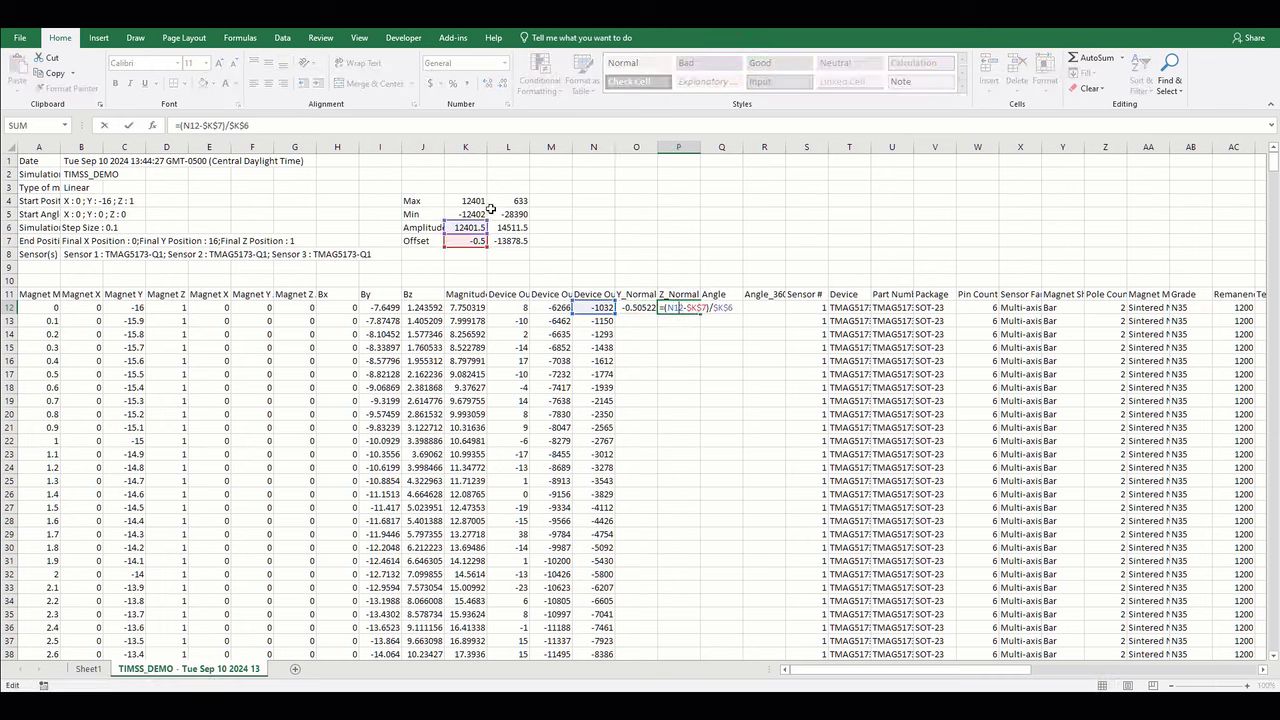
{"action": "left_click_drag", "start_coordinate": [468, 221], "coordinate": [512, 250]}
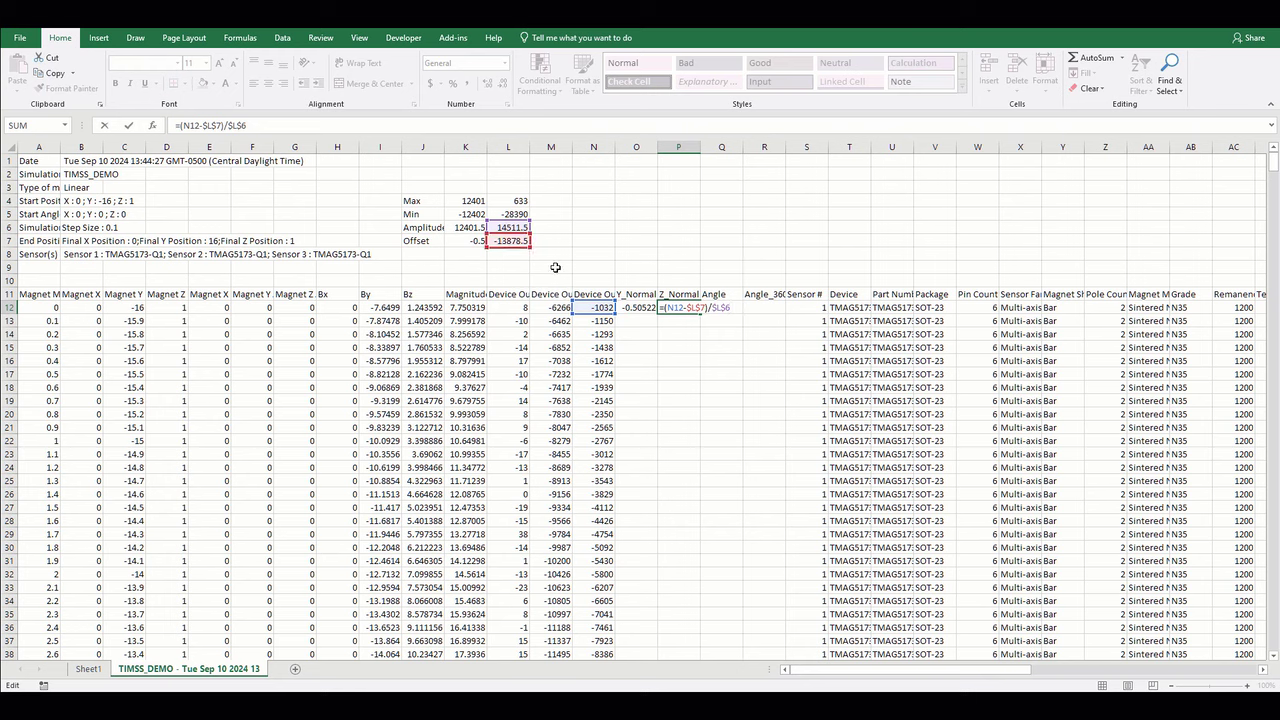
{"action": "key", "text": "Return"}
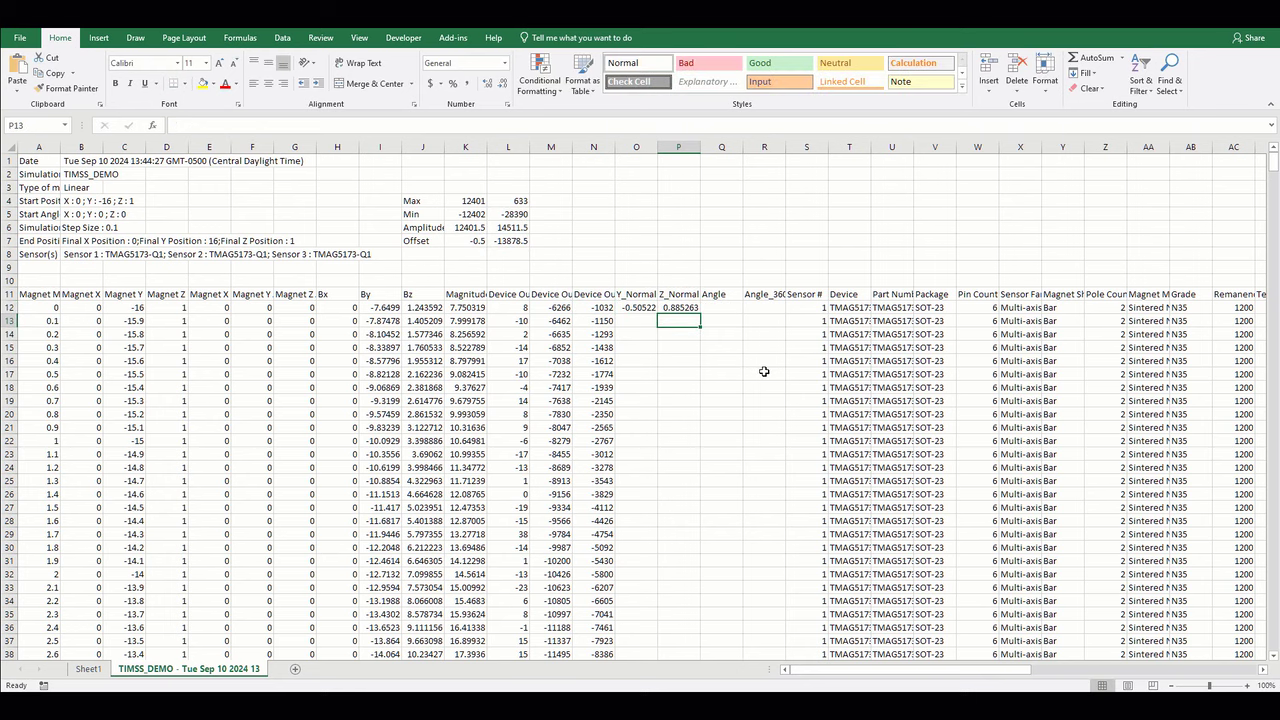
{"action": "left_click_drag", "start_coordinate": [638, 305], "coordinate": [701, 314]}
{"action": "double_click", "coordinate": [701, 313]}
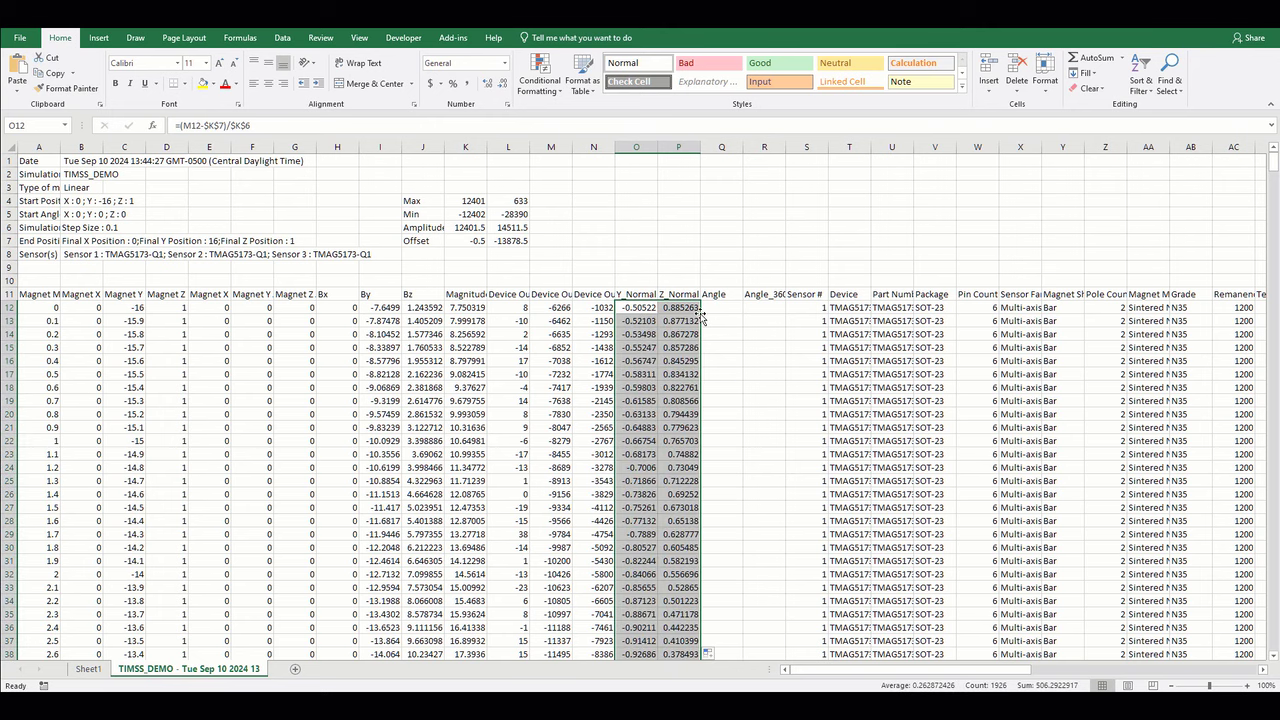
- Enter the Angle formula =DEGREES(ATAN2(P12,O12)) in Q12 and fill it down all data rows
{"action": "left_click", "coordinate": [724, 311]}
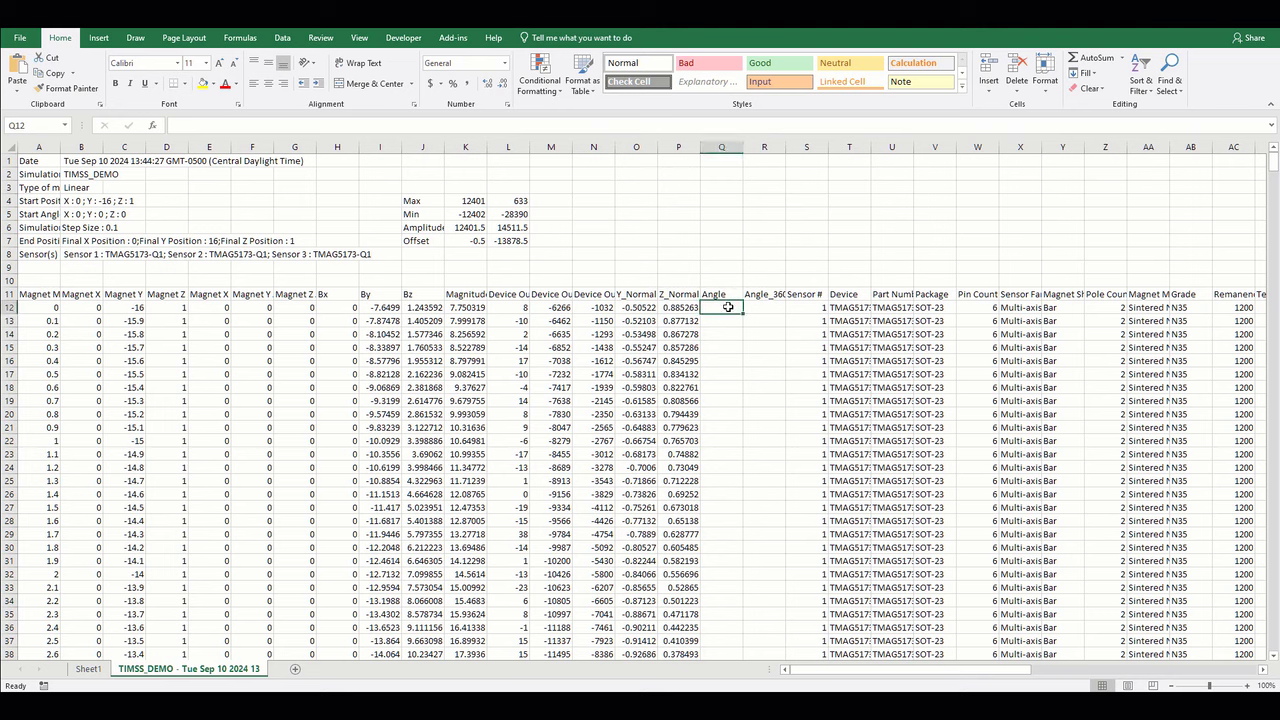
{"action": "type", "text": "=degreee"}
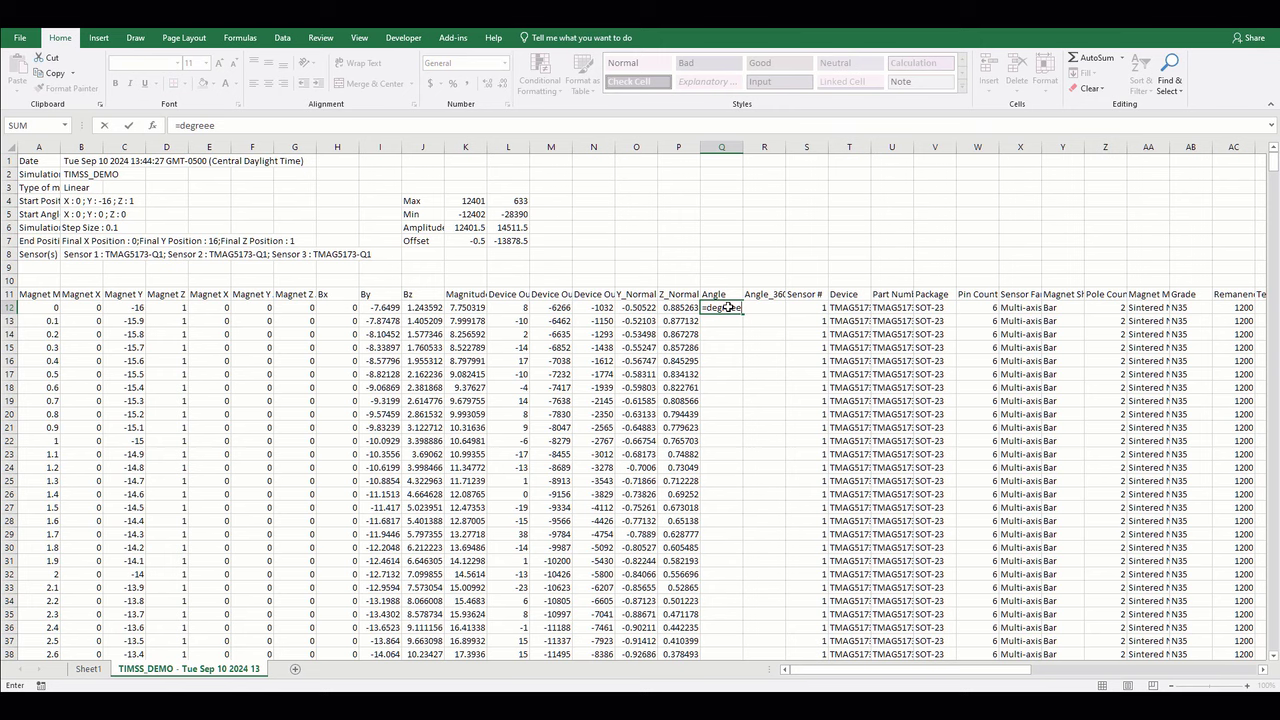
{"action": "key", "text": "BackSpace"}
{"action": "type", "text": "s"}
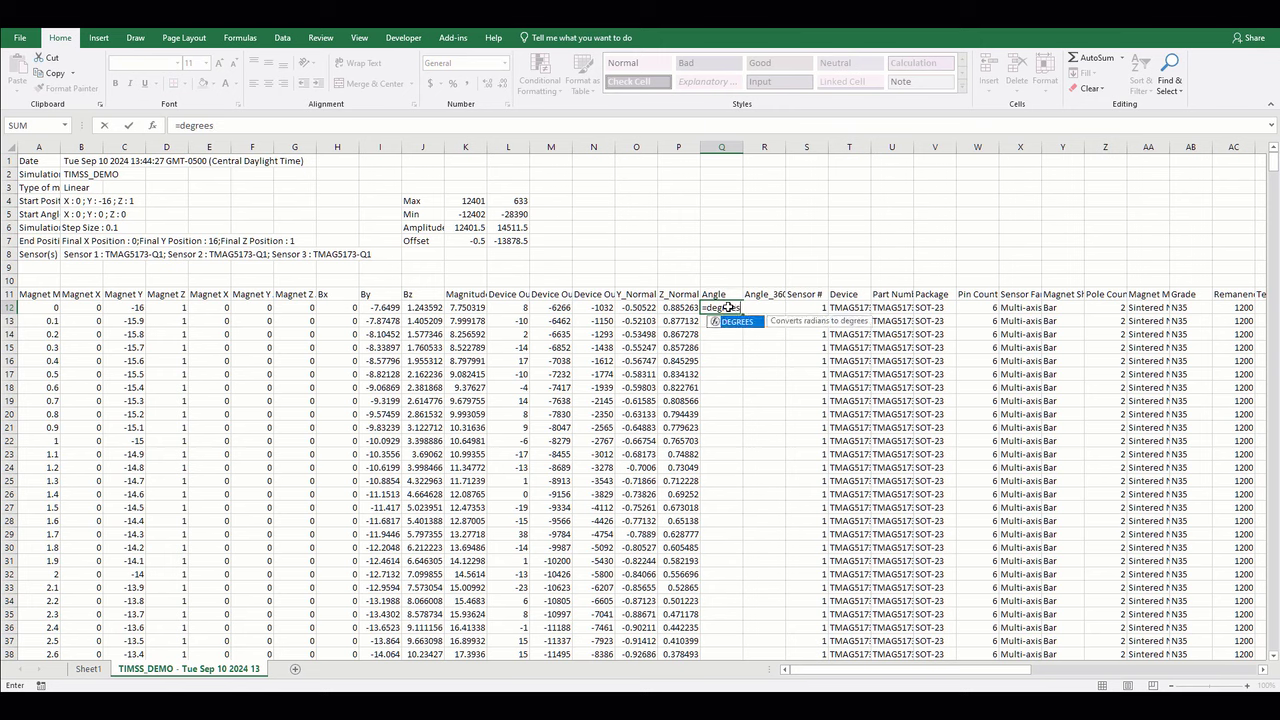
{"action": "type", "text": "(ata"}
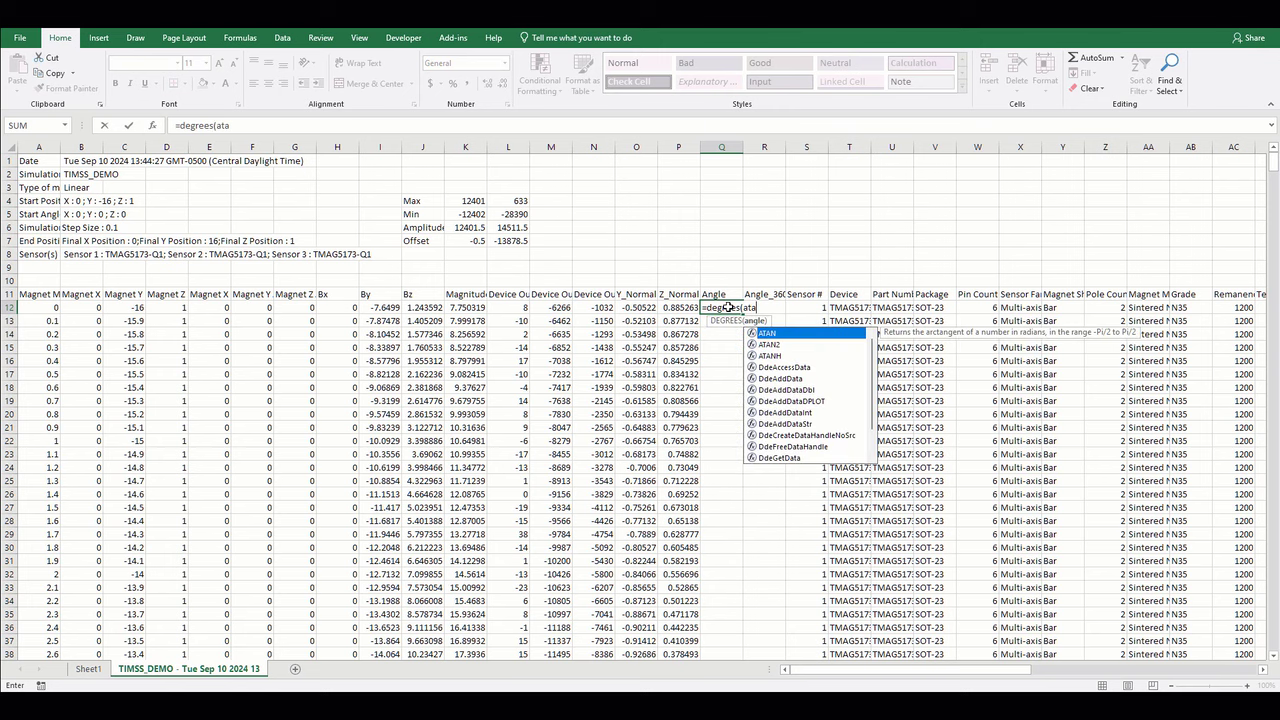
{"action": "type", "text": "n2("}
{"action": "key", "text": "Left"}
{"action": "type", "text": ","}
{"action": "key", "text": "Left"}
{"action": "key", "text": "Left"}
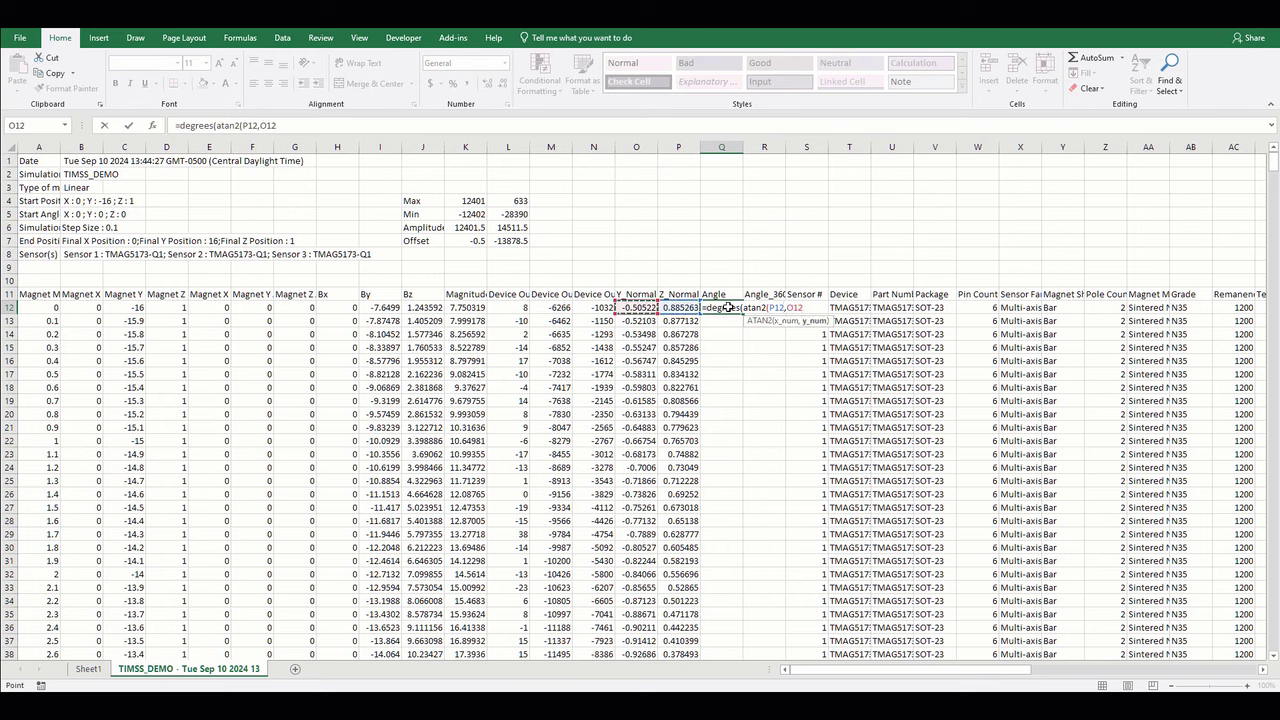
{"action": "type", "text": "))"}
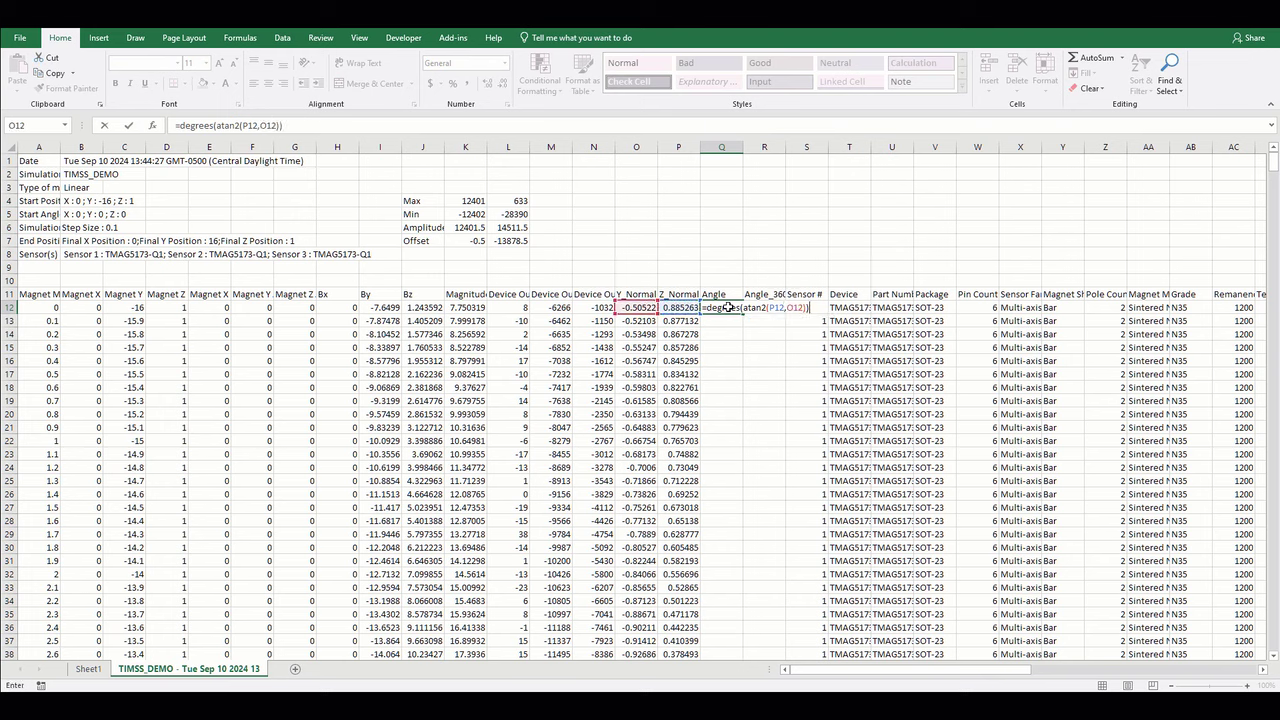
{"action": "key", "text": "Return"}
{"action": "left_click", "coordinate": [730, 308]}
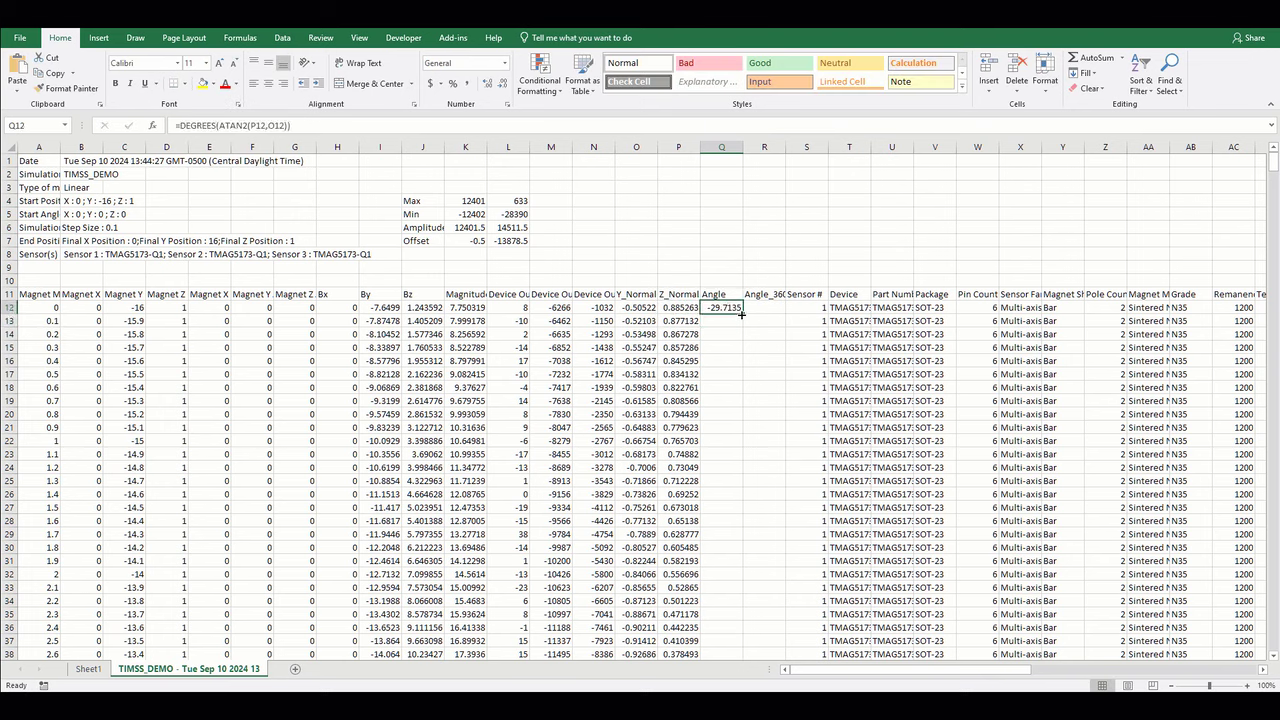
{"action": "double_click", "coordinate": [742, 315]}
- Enter the Angle_360 formula =IF(Q12<0,Q12+360,Q12) in R12 and fill it down all data rows
{"action": "left_click", "coordinate": [755, 309]}
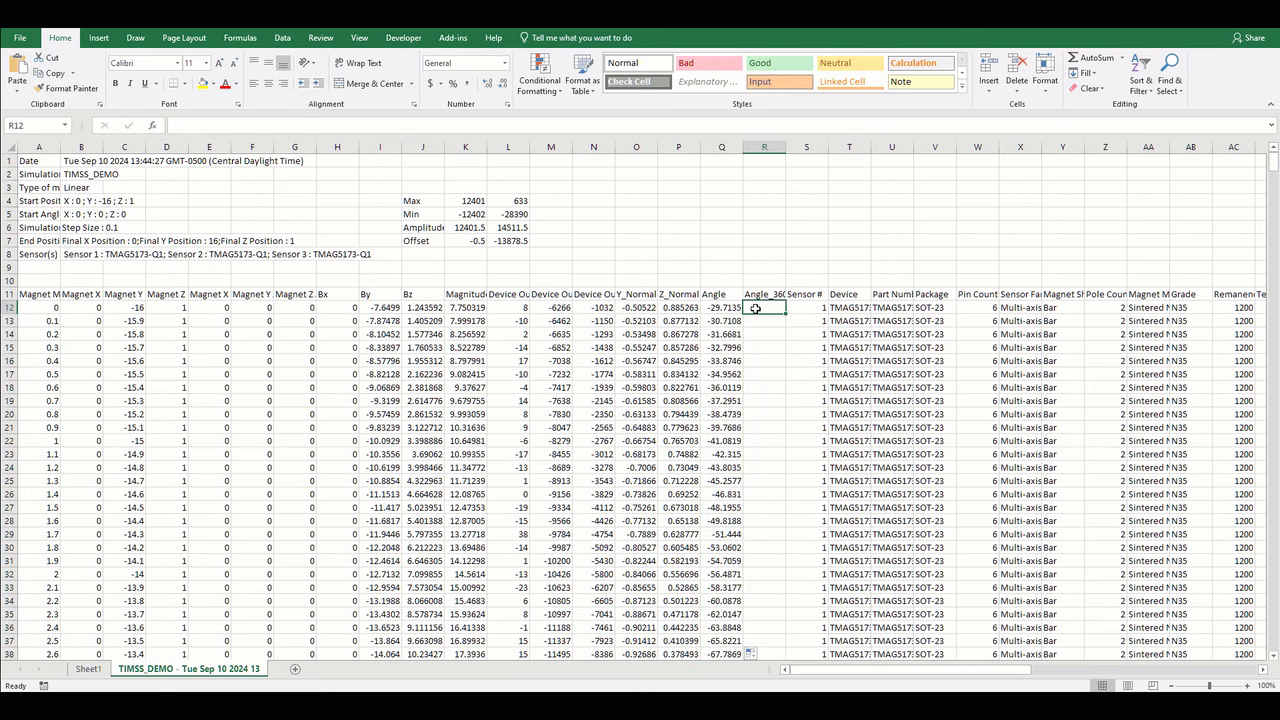
{"action": "type", "text": "=if("}
{"action": "key", "text": "Left"}
{"action": "type", "text": "<0"}
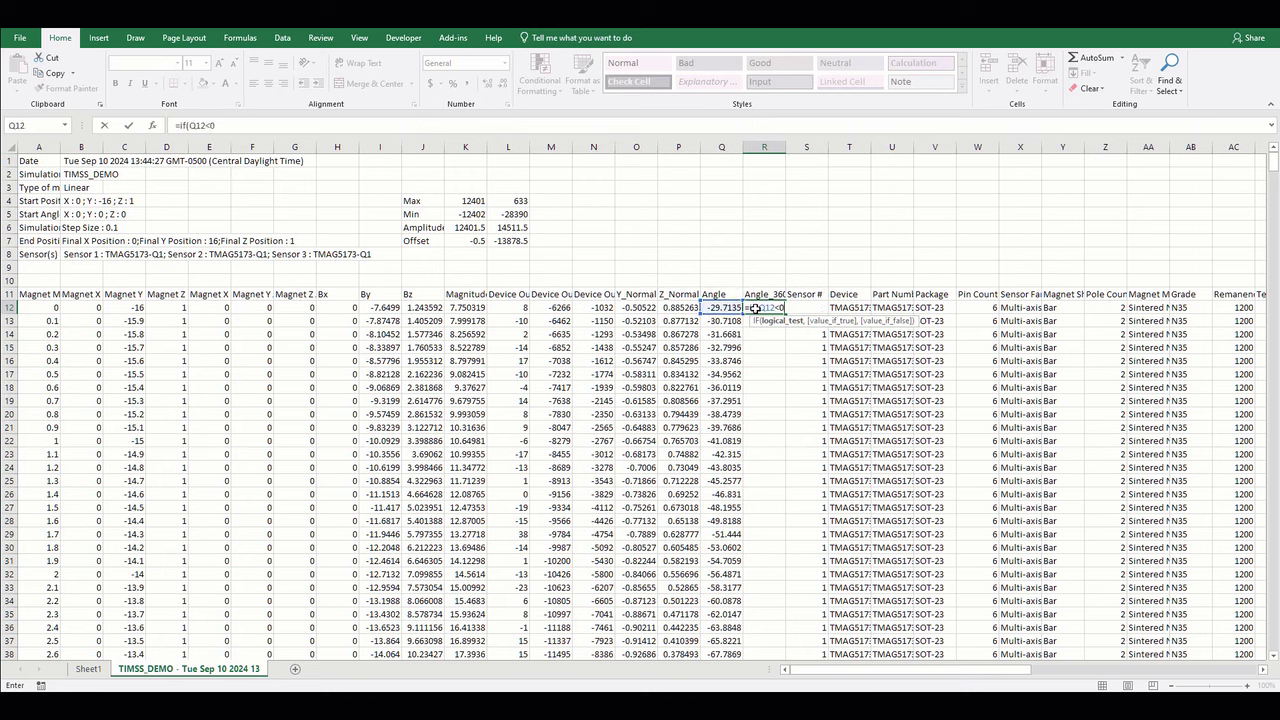
{"action": "type", "text": ","}
{"action": "key", "text": "Left"}
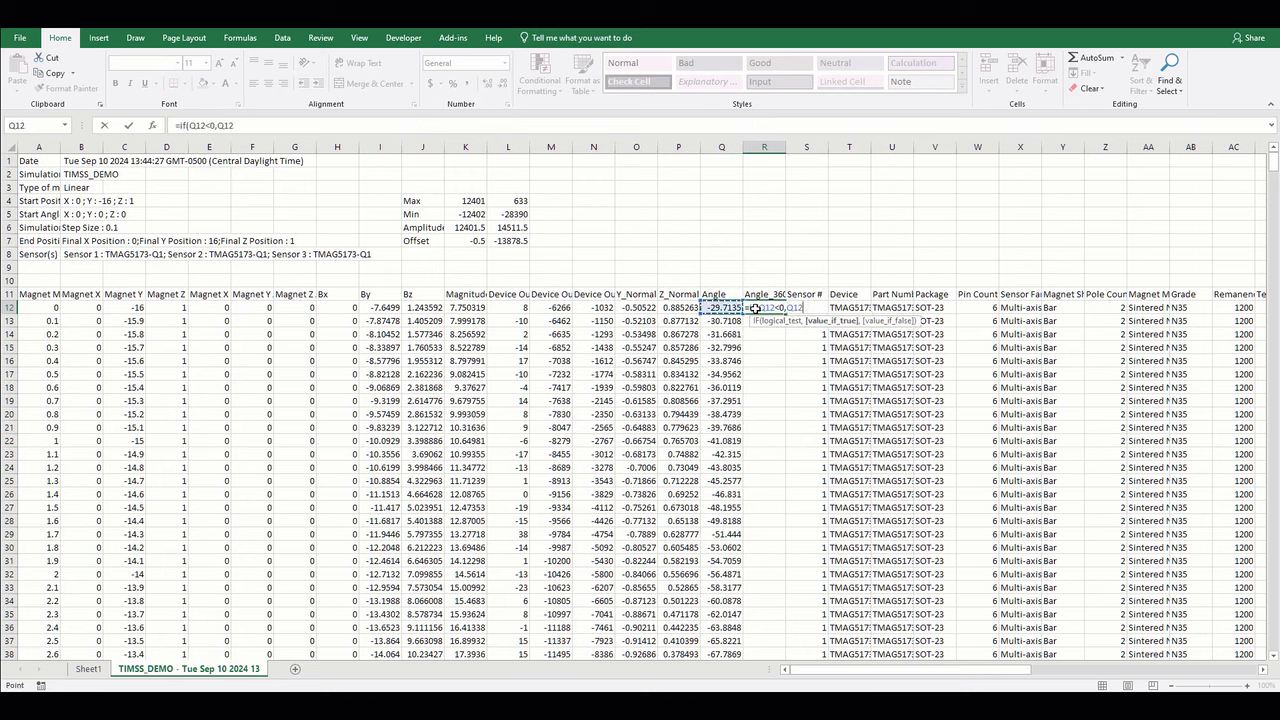
{"action": "type", "text": "+360,"}
{"action": "key", "text": "Left"}
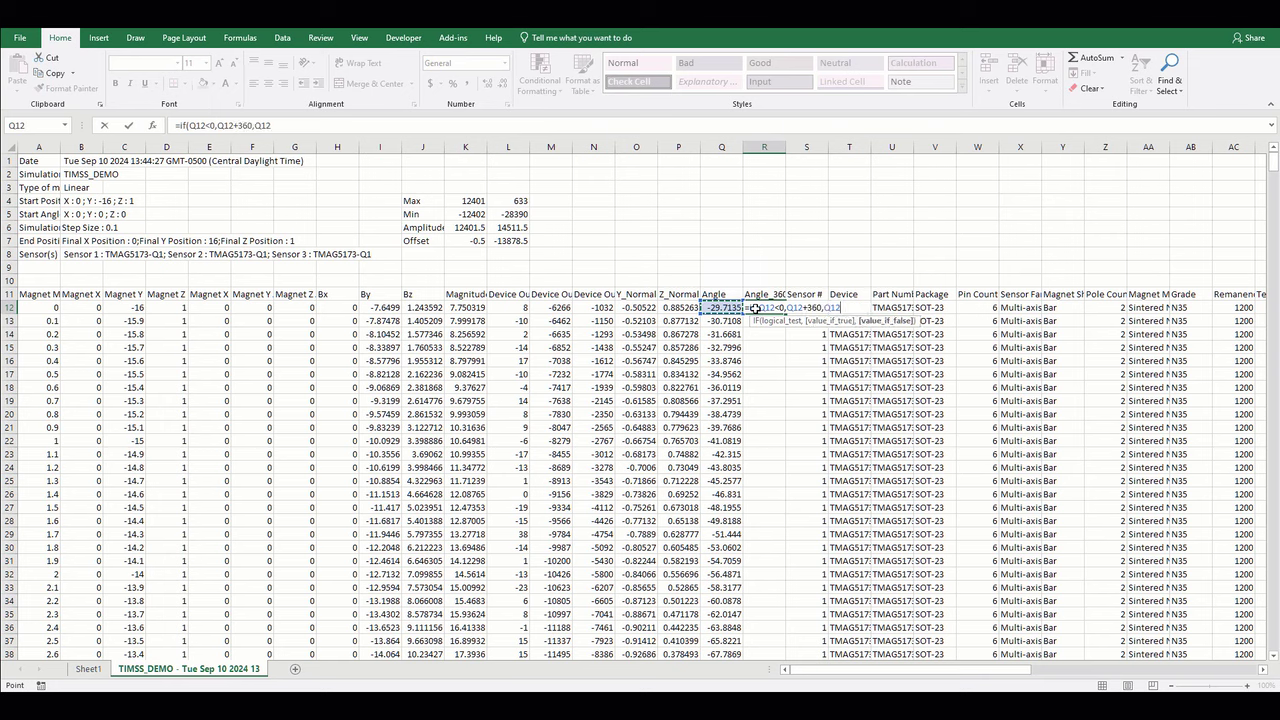
{"action": "type", "text": ")"}
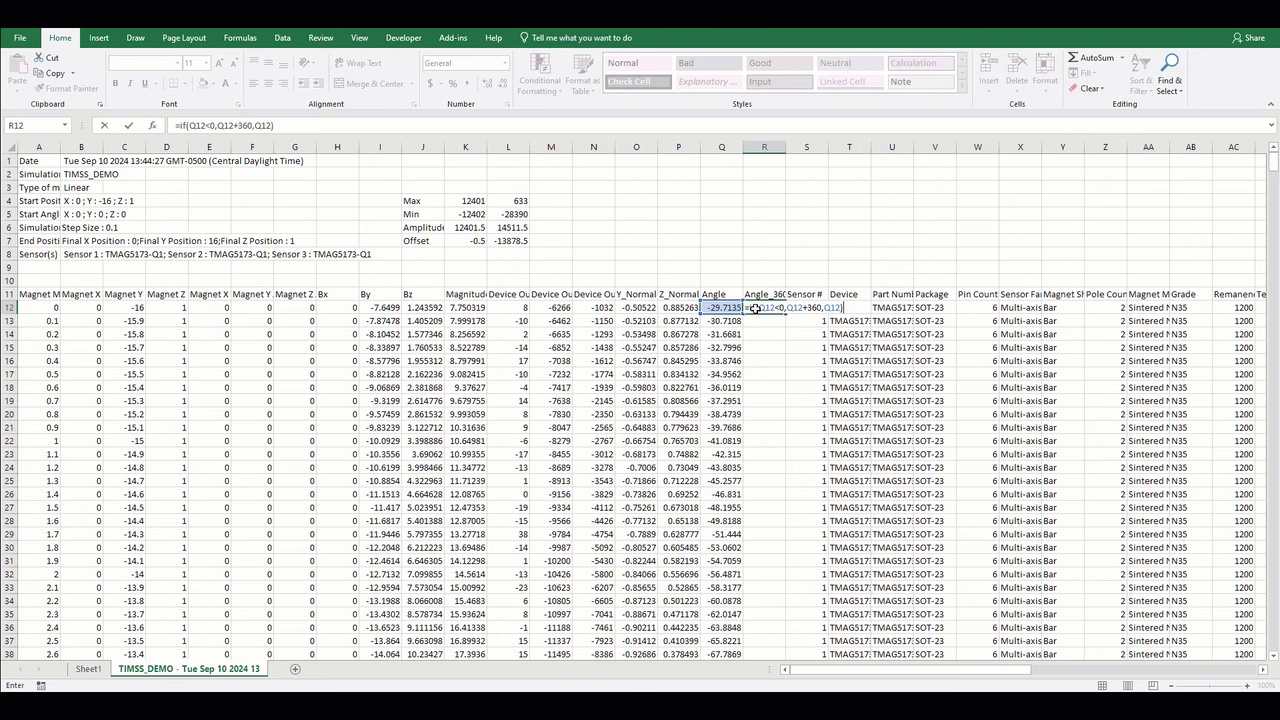
{"action": "key", "text": "Return"}
{"action": "left_click", "coordinate": [755, 309]}
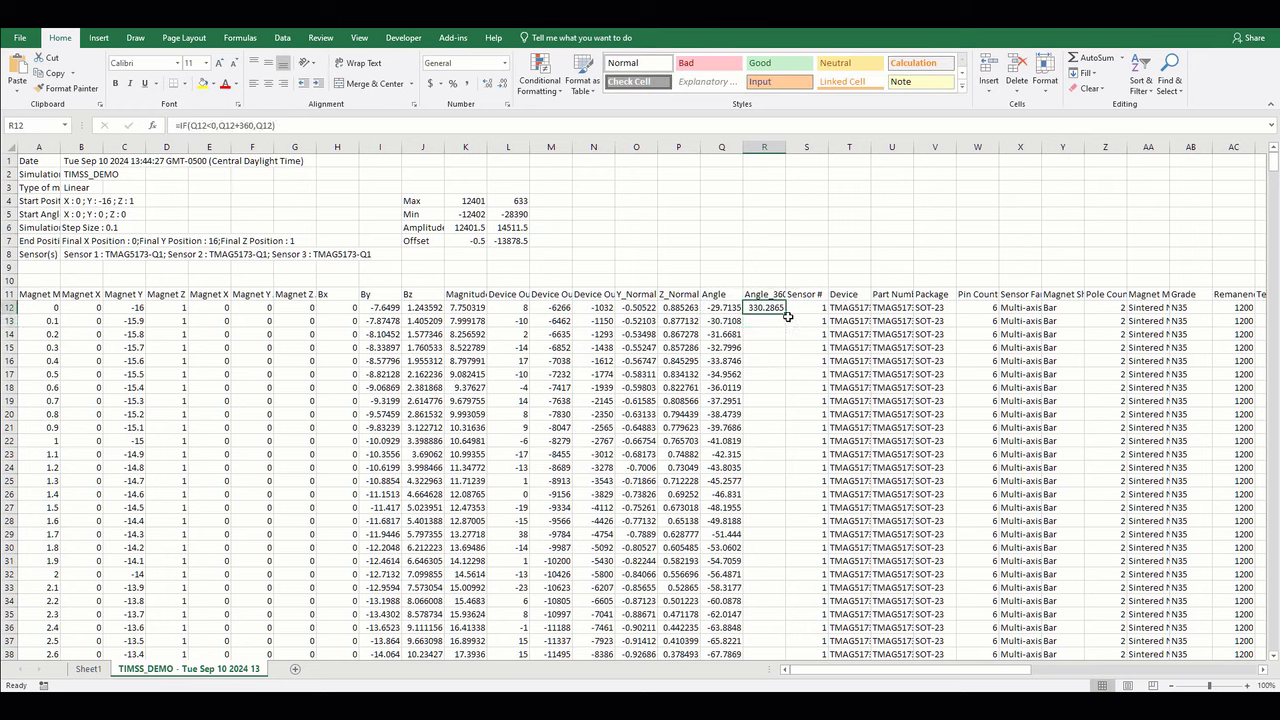
{"action": "double_click", "coordinate": [787, 314]}
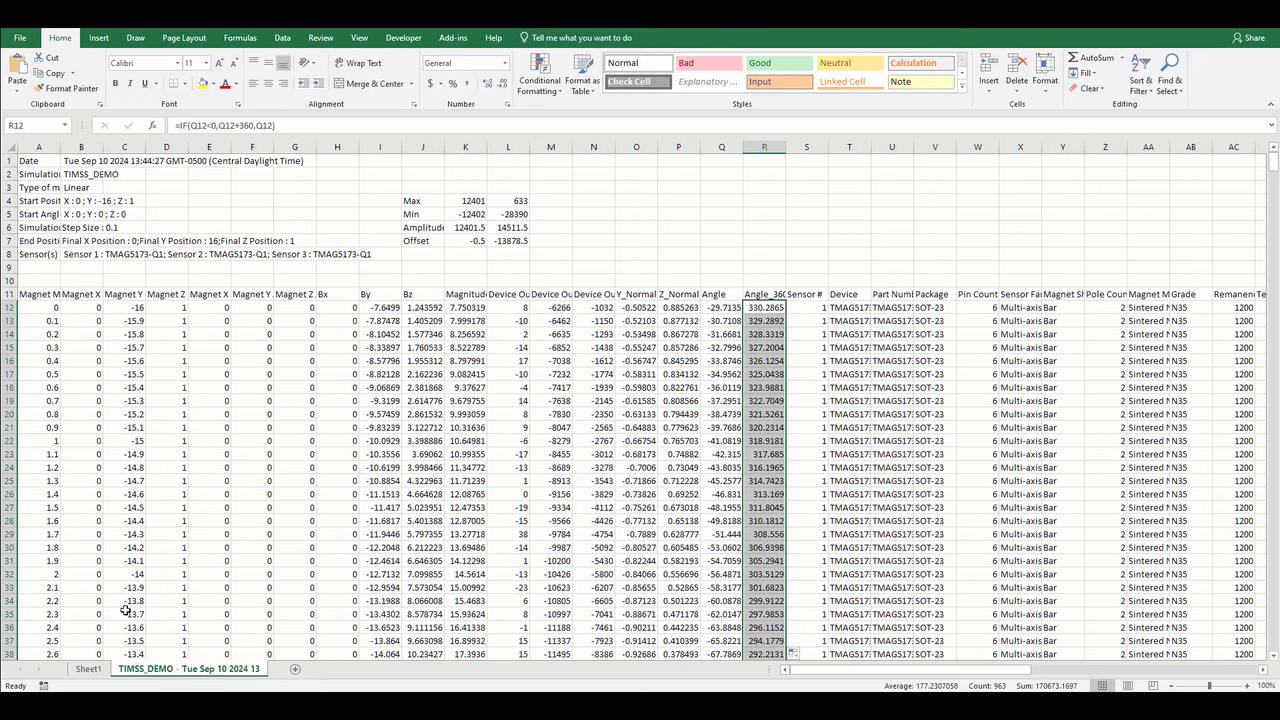
- Replace the By field with Angle_360 in the PivotTable on Sheet1
{"action": "left_click", "coordinate": [96, 670]}
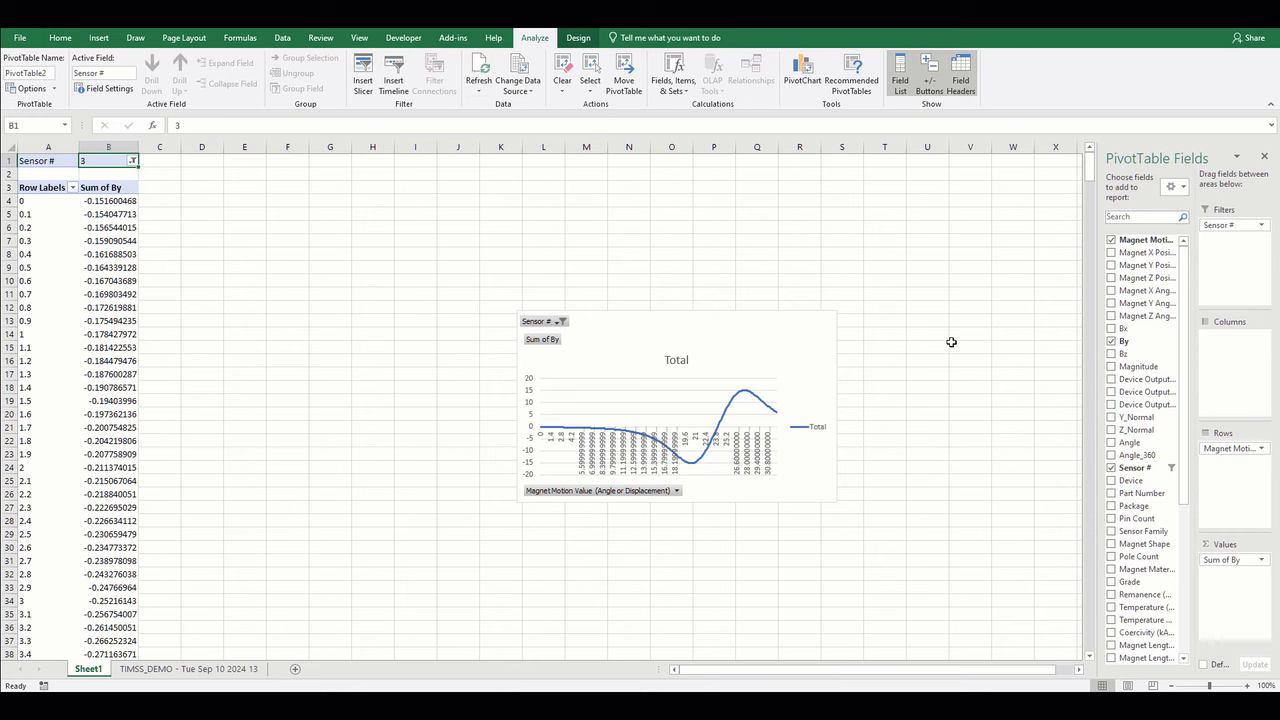
{"action": "left_click", "coordinate": [1112, 342]}
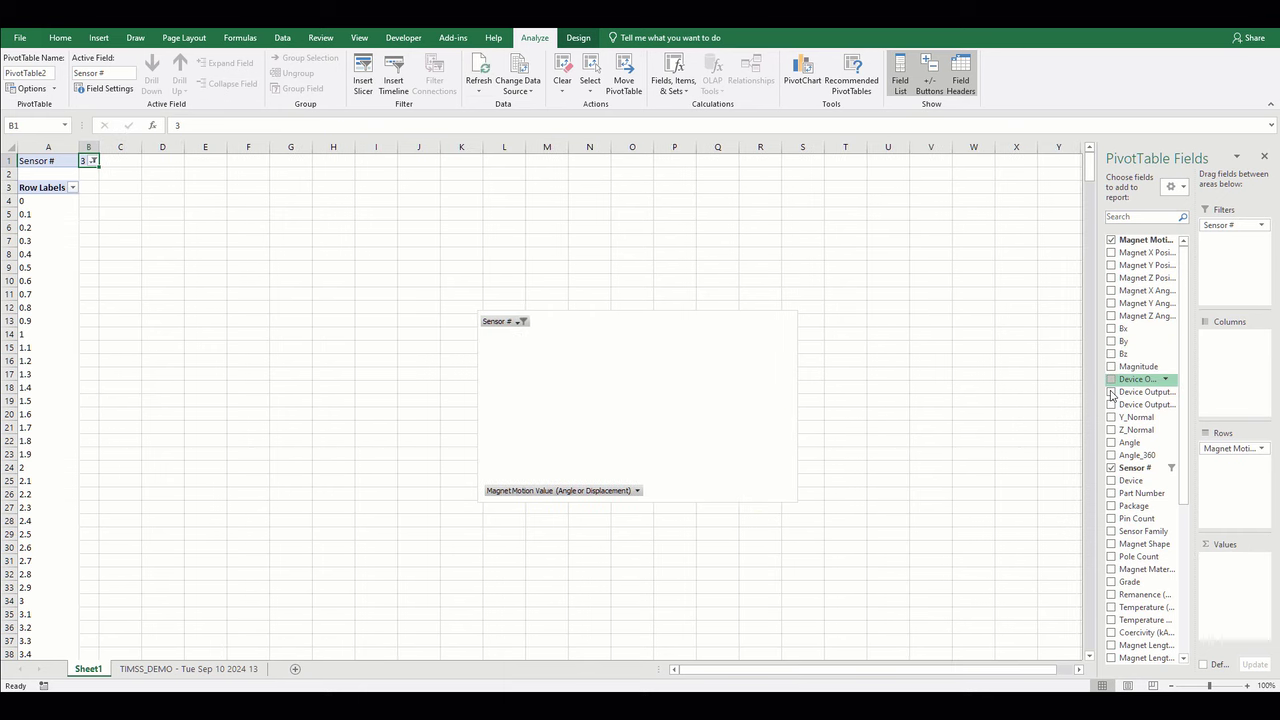
{"action": "left_click", "coordinate": [1111, 456]}
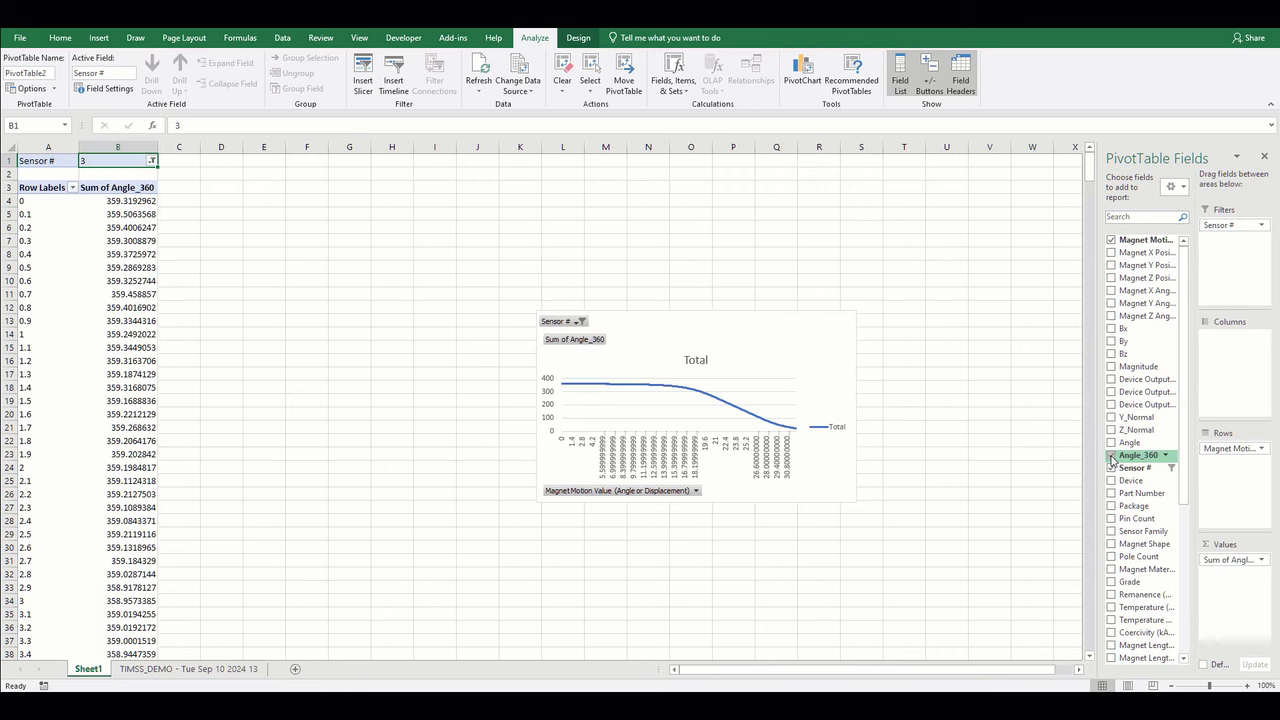
- View the Angle_360 chart for each sensor by switching the Sensor # filter to 1, 2 and 3
{"action": "left_click", "coordinate": [152, 161]}
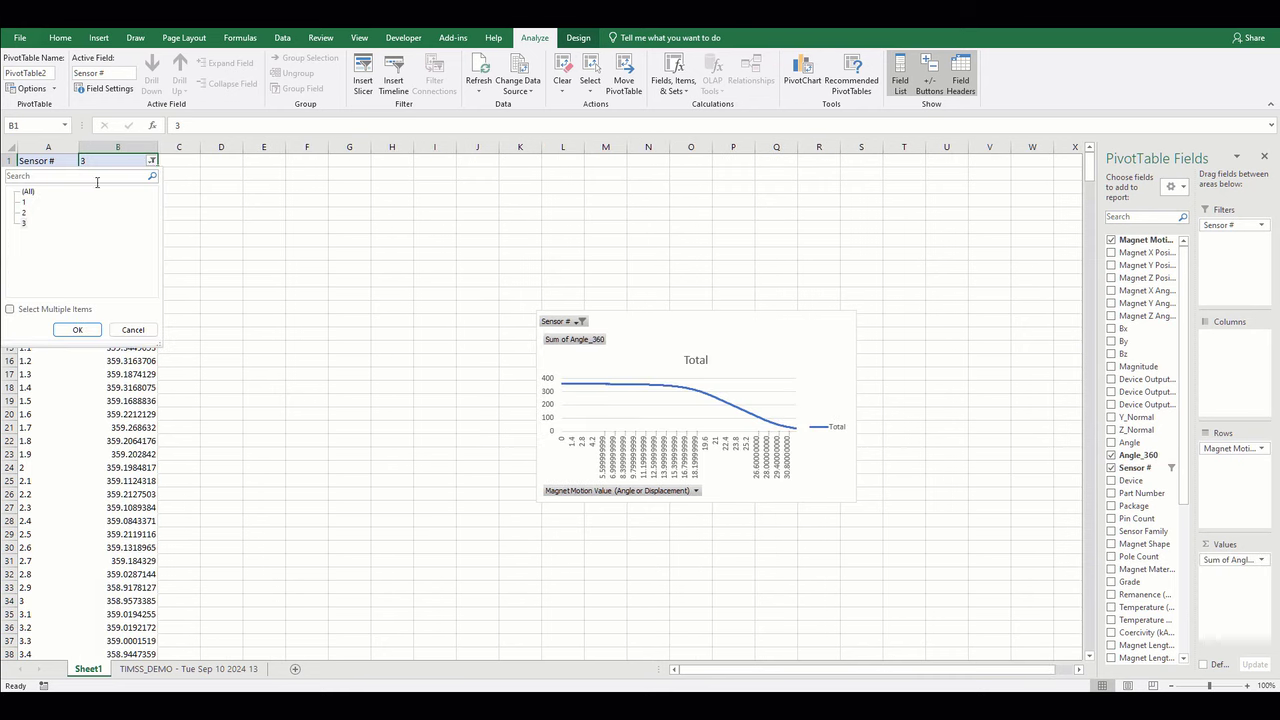
{"action": "left_click", "coordinate": [25, 204]}
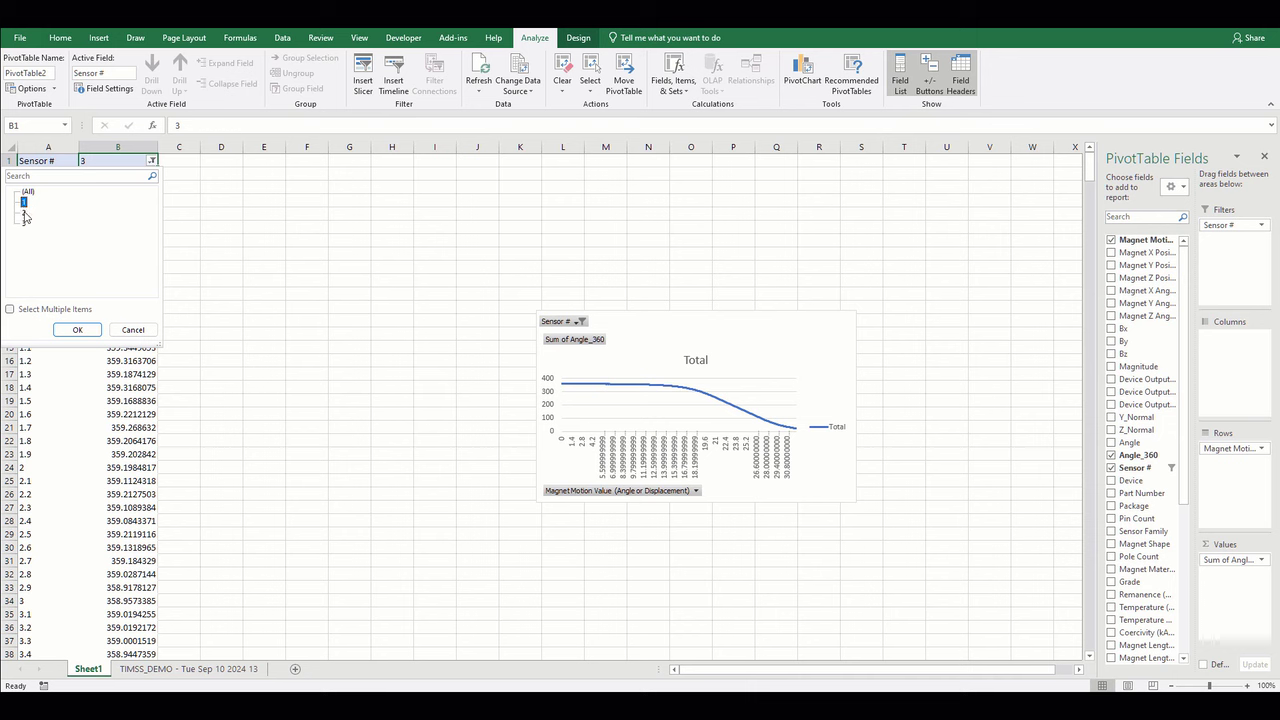
{"action": "left_click", "coordinate": [70, 331]}
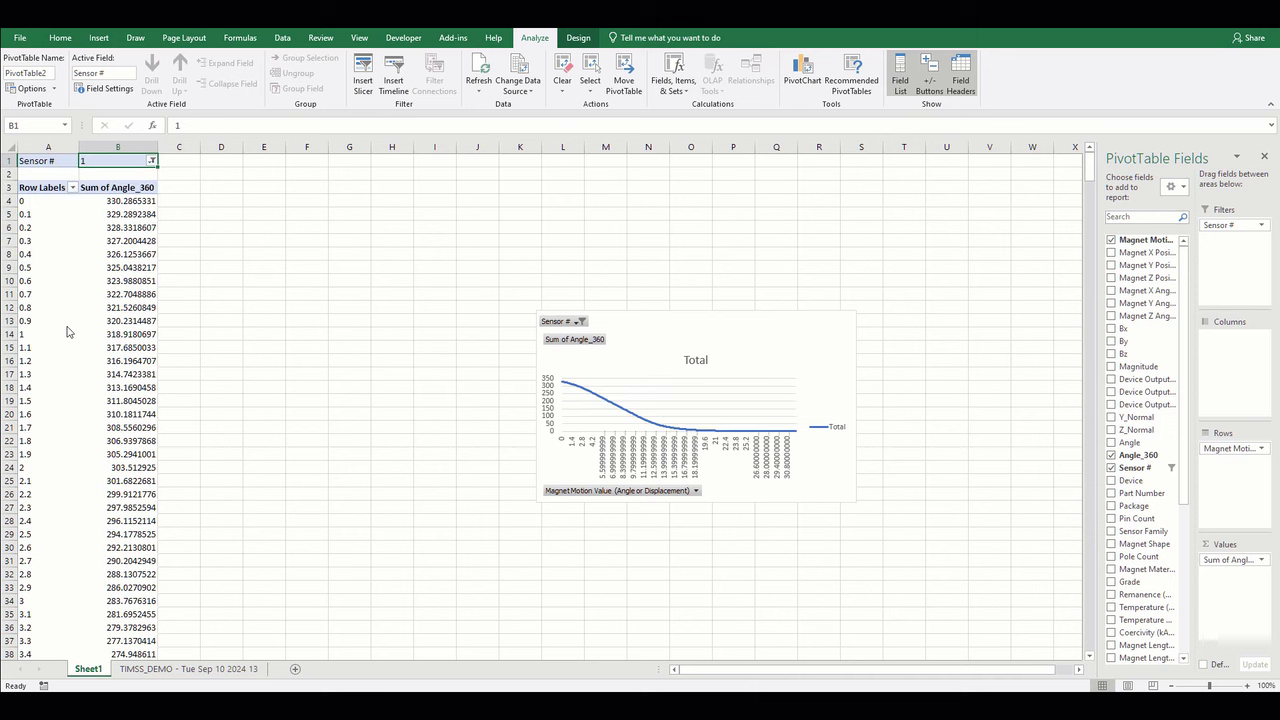
{"action": "left_click", "coordinate": [152, 161]}
{"action": "left_click", "coordinate": [24, 213]}
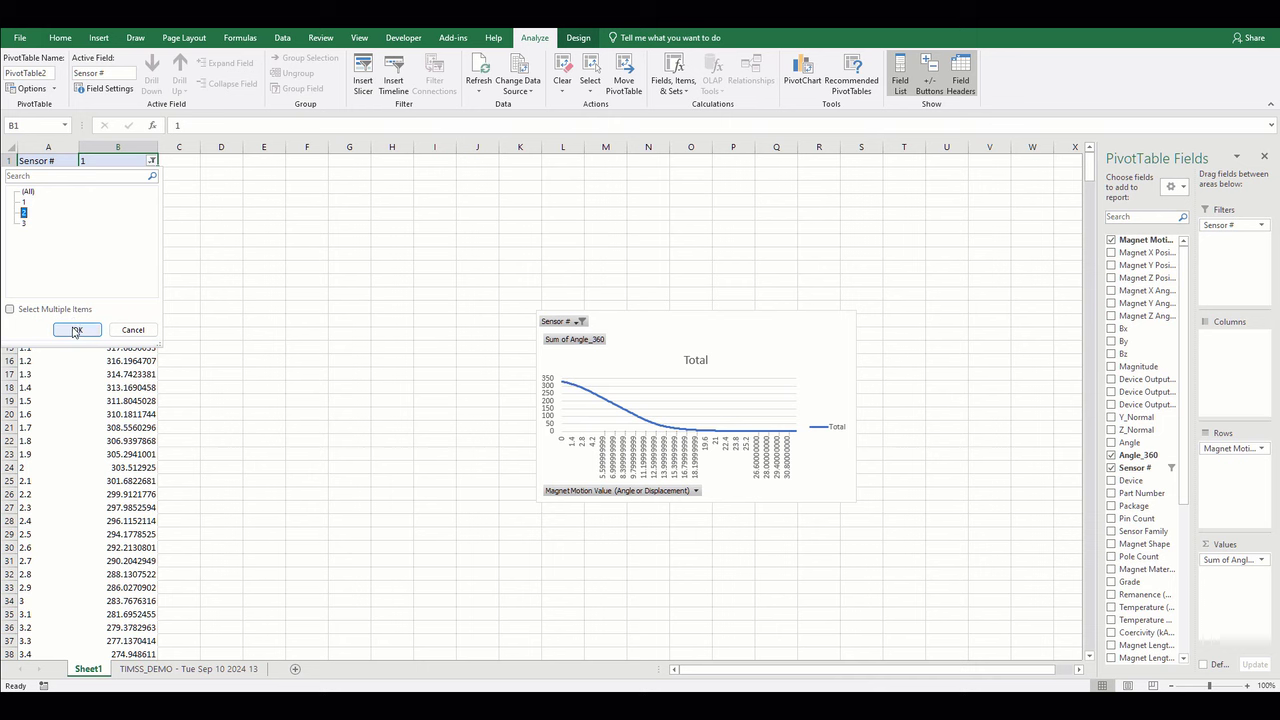
{"action": "left_click", "coordinate": [74, 330]}
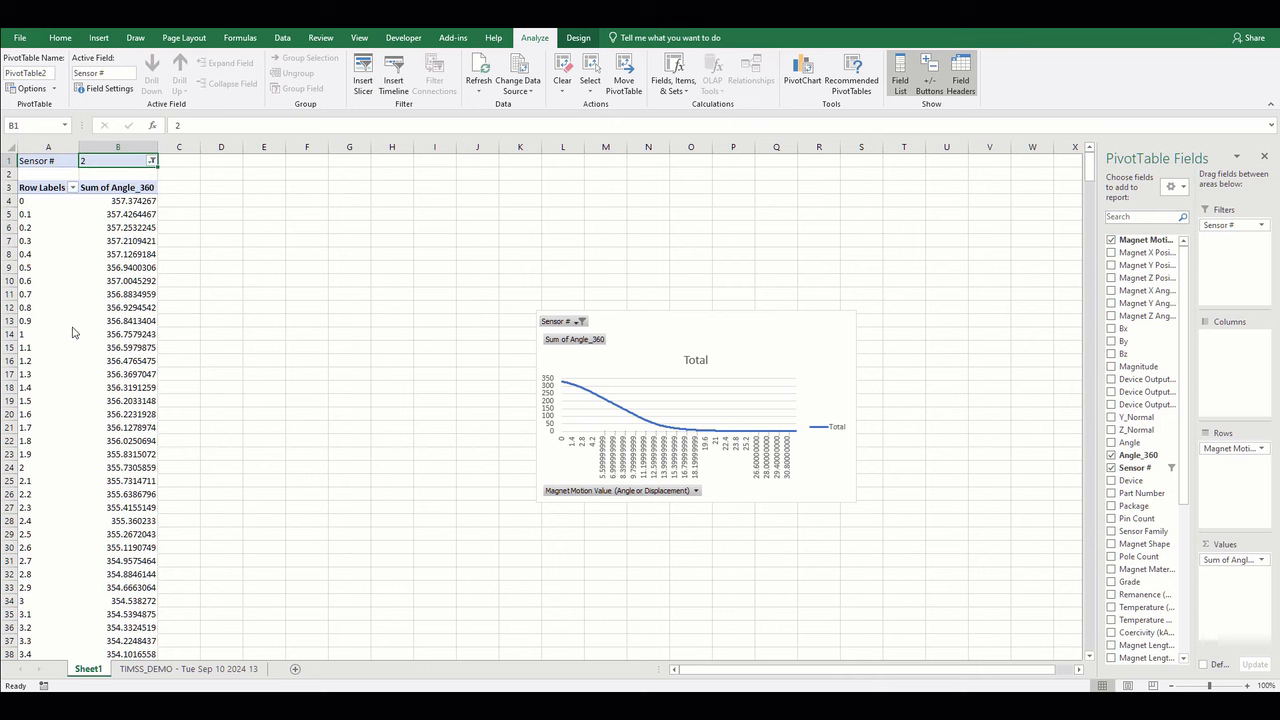
{"action": "left_click", "coordinate": [152, 161]}
{"action": "left_click", "coordinate": [24, 223]}
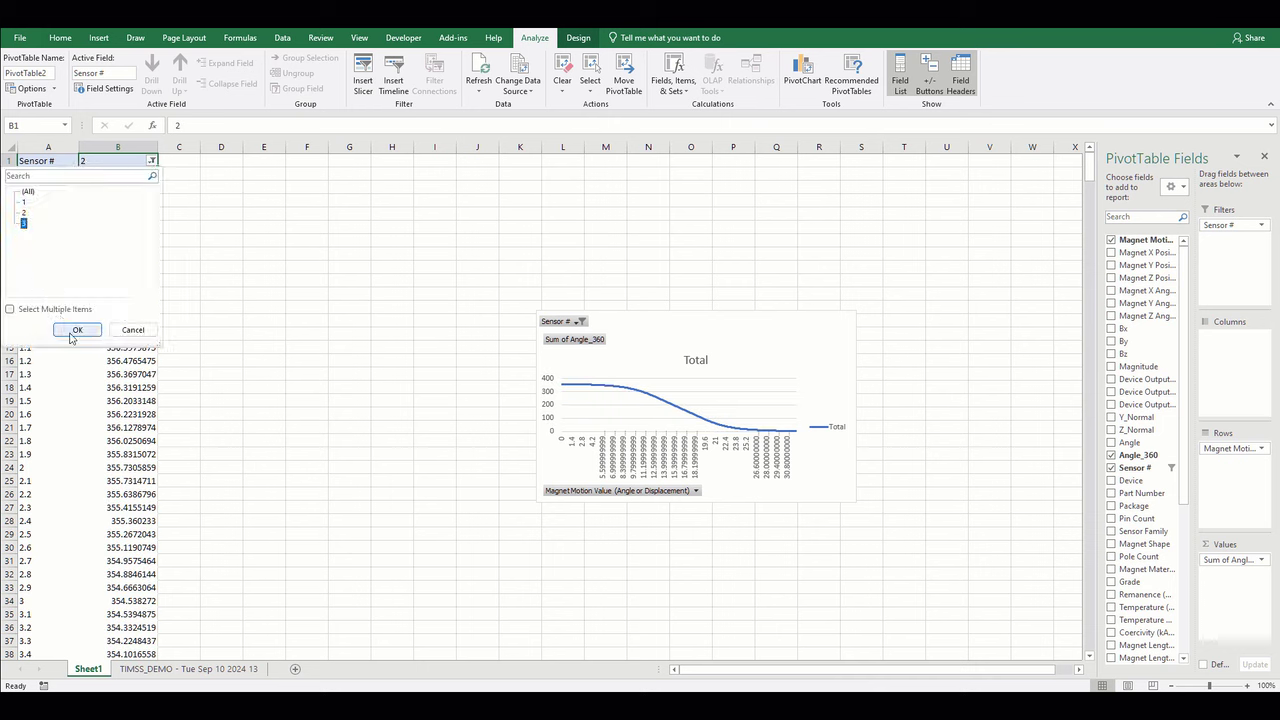
{"action": "left_click", "coordinate": [75, 330]}
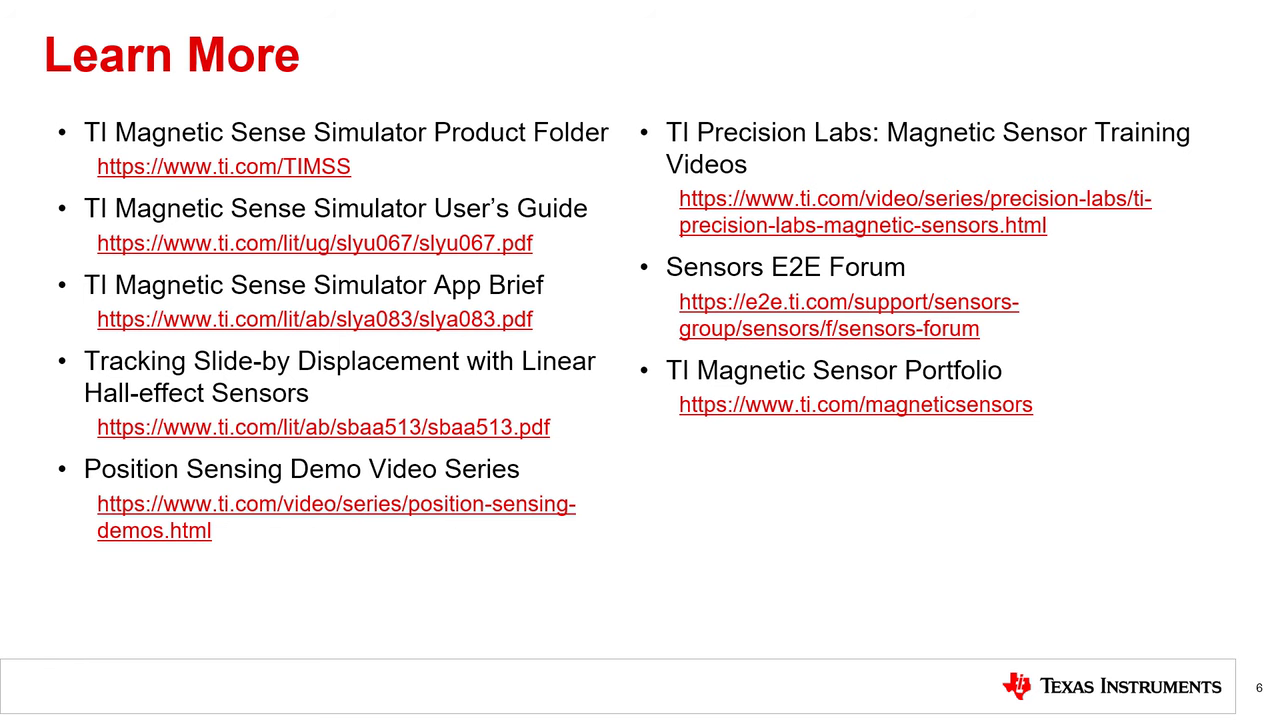
{"action": "key", "text": "Right"}
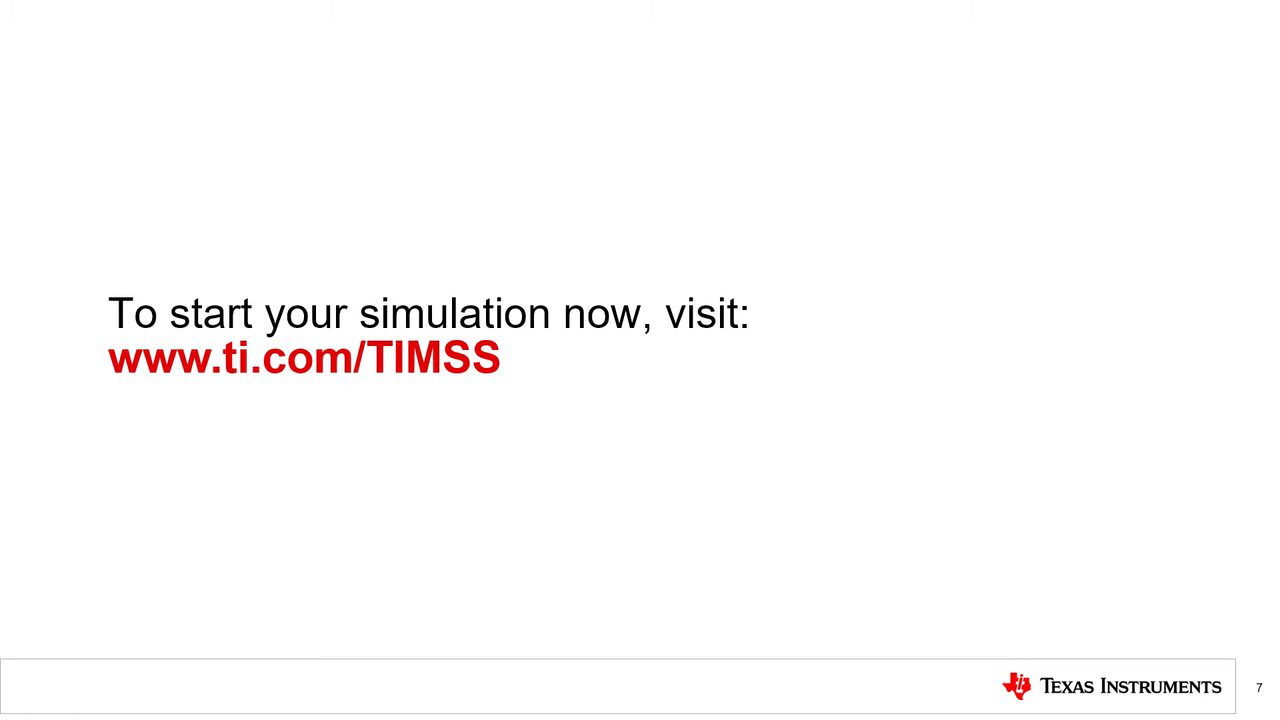